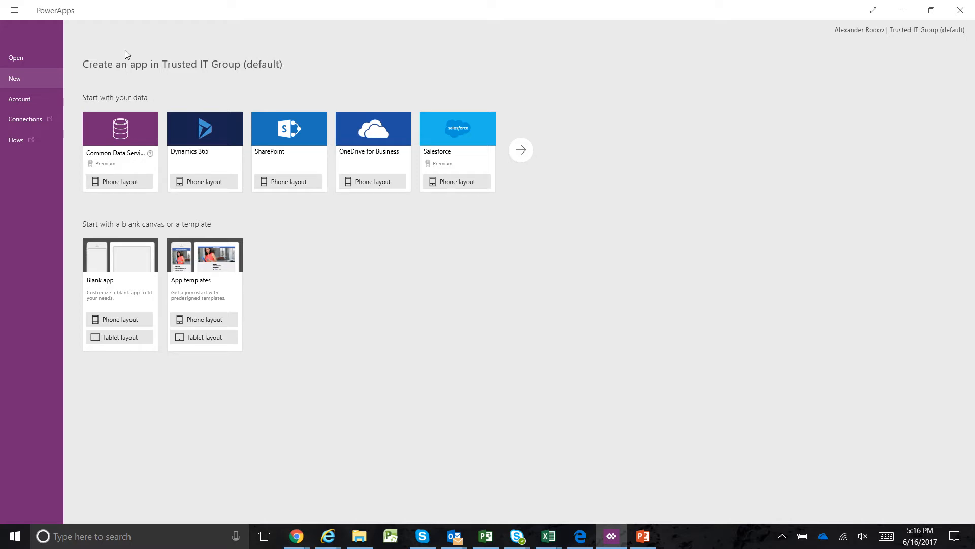
{"action": "double_click", "coordinate": [583, 17]}
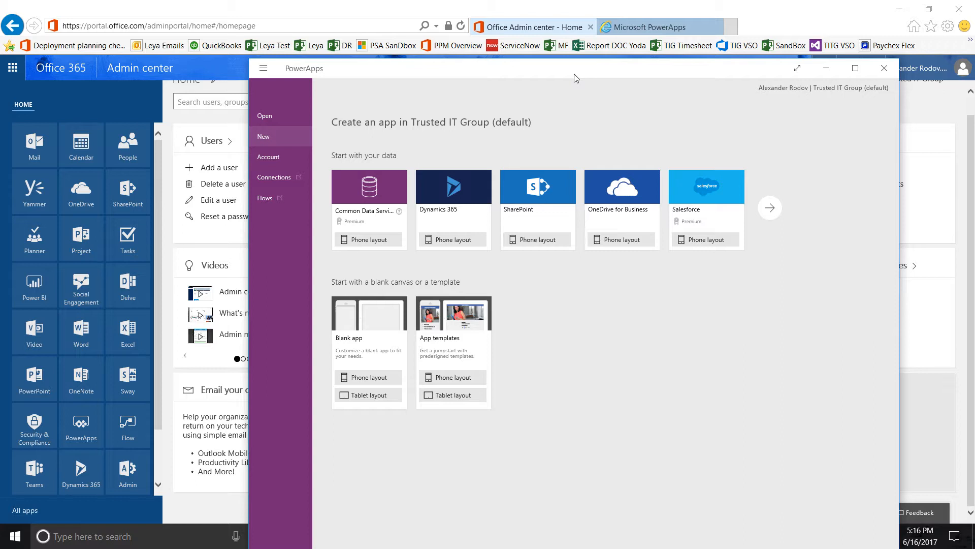
{"action": "double_click", "coordinate": [544, 74]}
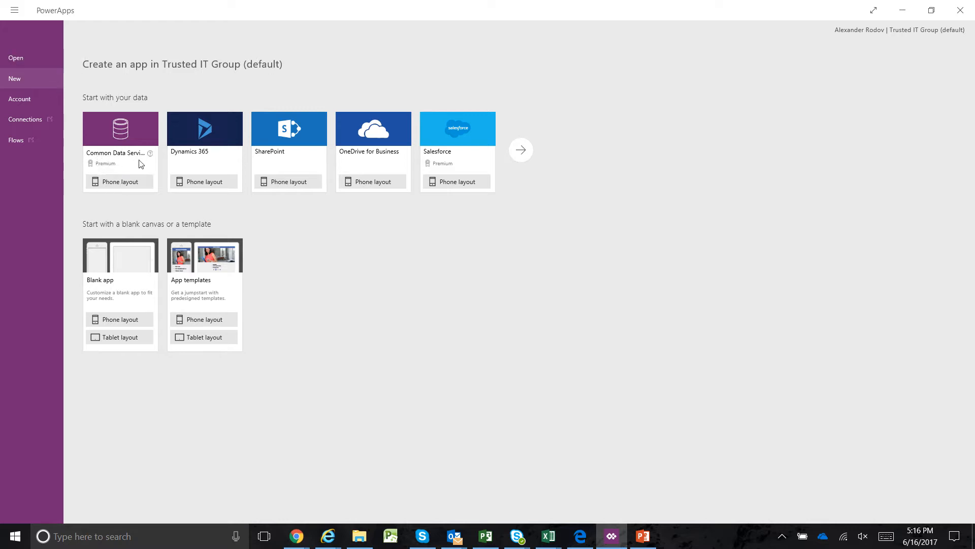
Start a phone-layout app from data, using the Dynamics 365 connection and its Trusted IT Group PSA SandBox dataset
{"action": "left_click", "coordinate": [126, 181]}
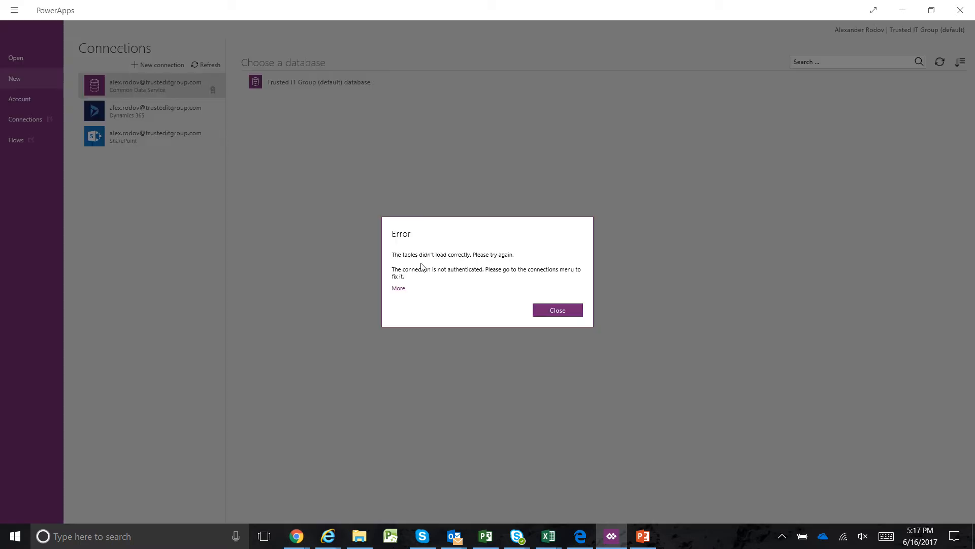
{"action": "left_click", "coordinate": [548, 311]}
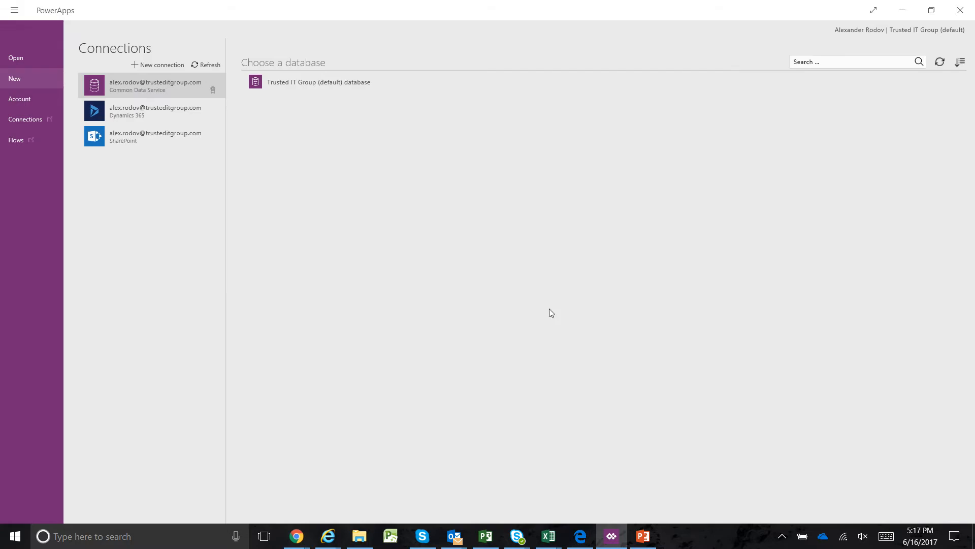
{"action": "left_click", "coordinate": [141, 111]}
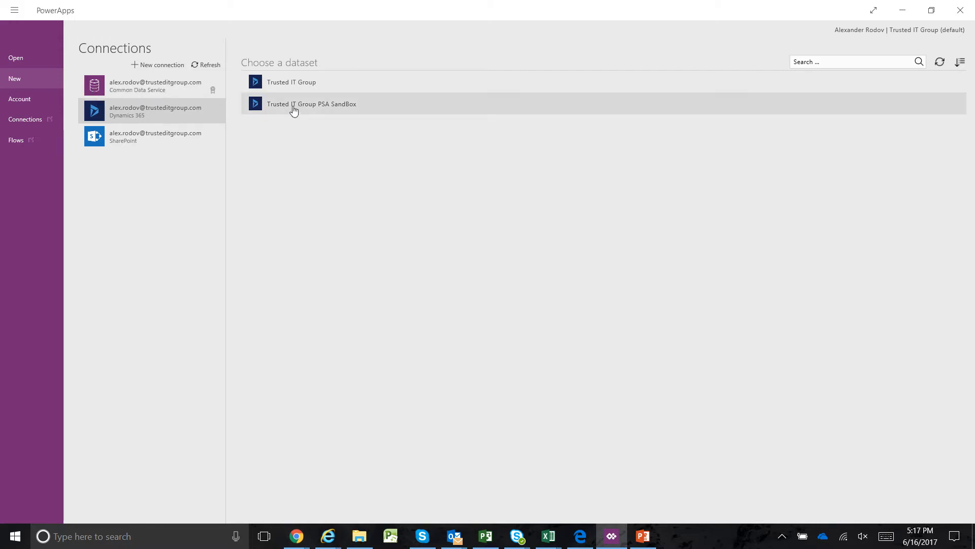
{"action": "left_click", "coordinate": [312, 107]}
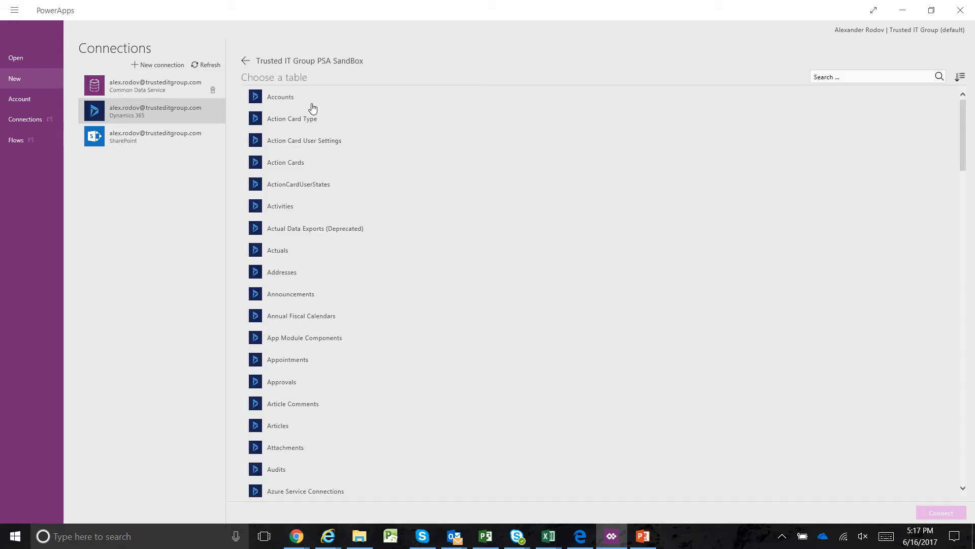
Connect the new app to the Opportunities table of the sandbox dataset
{"action": "scroll", "coordinate": [393, 311], "scroll_direction": "down", "scroll_amount": 20}
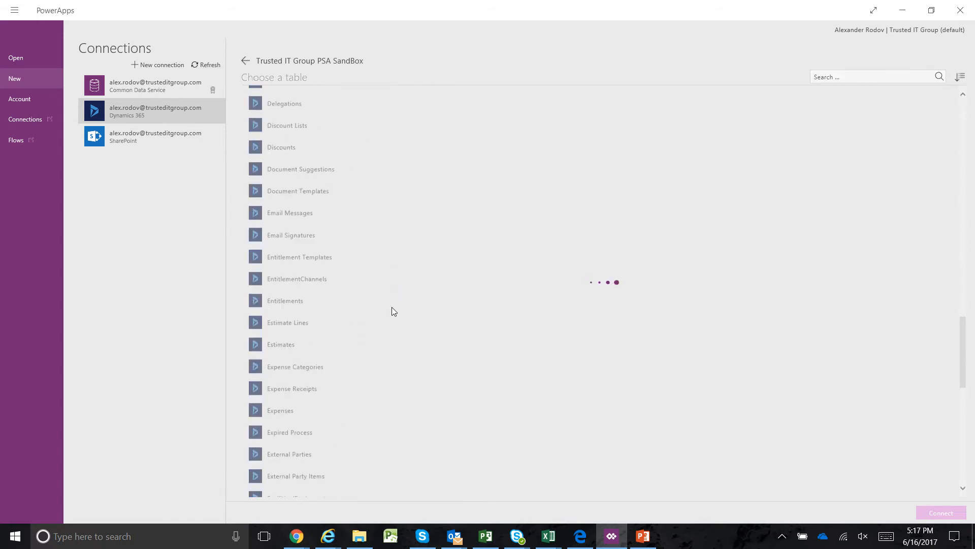
{"action": "scroll", "coordinate": [392, 310], "scroll_direction": "down", "scroll_amount": 15}
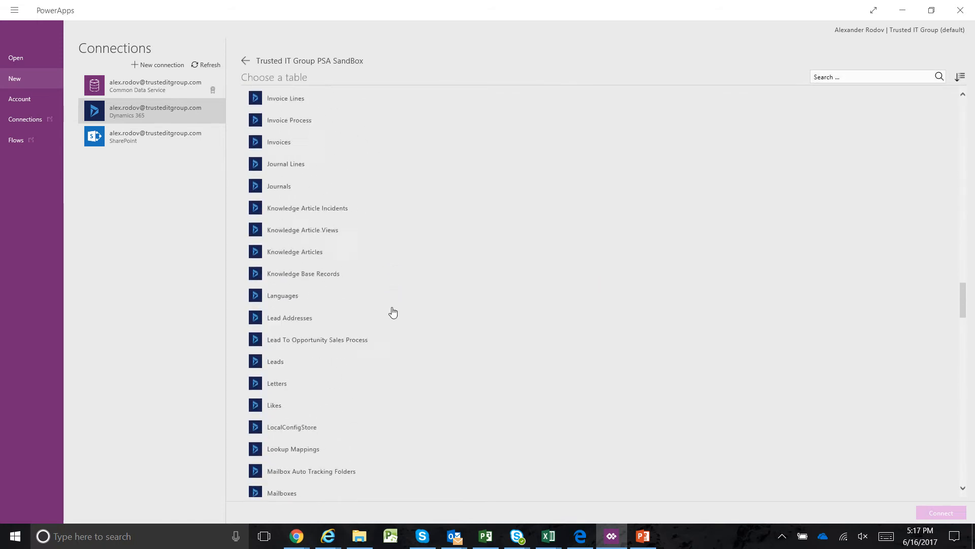
{"action": "scroll", "coordinate": [393, 312], "scroll_direction": "down", "scroll_amount": 7}
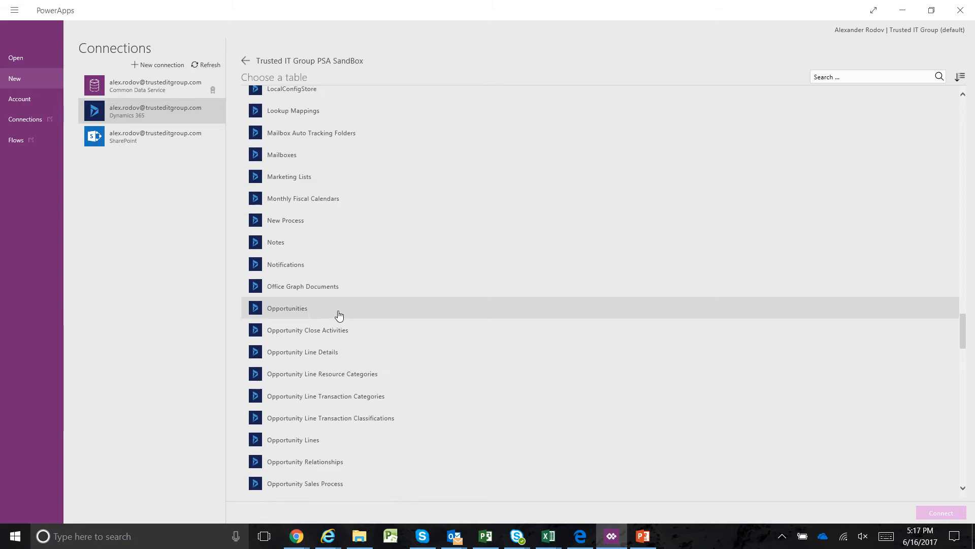
{"action": "left_click", "coordinate": [335, 312]}
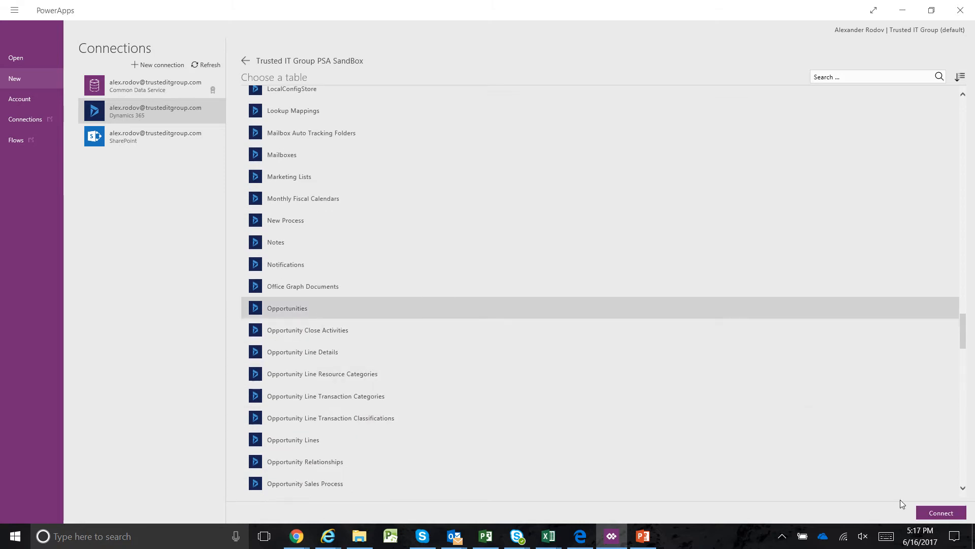
{"action": "left_click", "coordinate": [931, 507]}
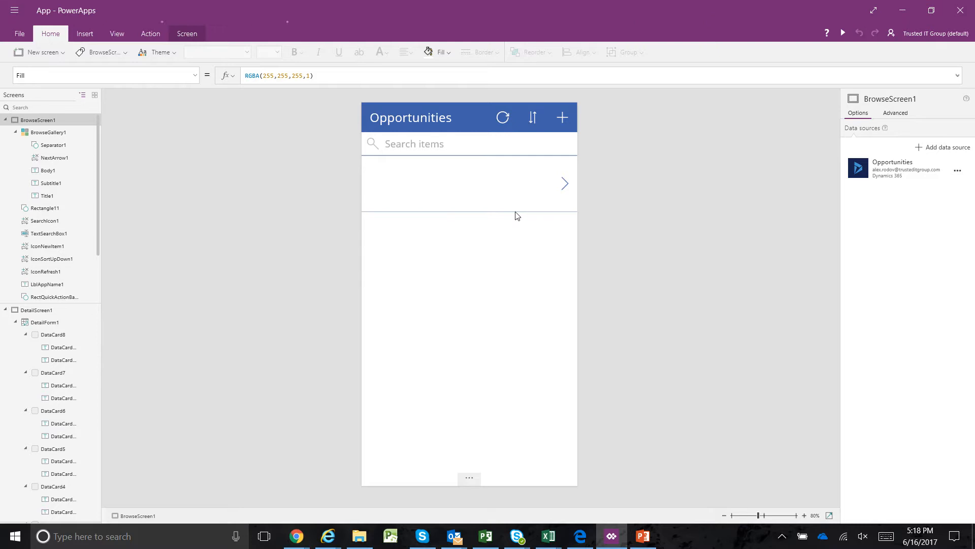
Set the Title1 label in the browse gallery to show the Topic (name) field
{"action": "left_click", "coordinate": [500, 191]}
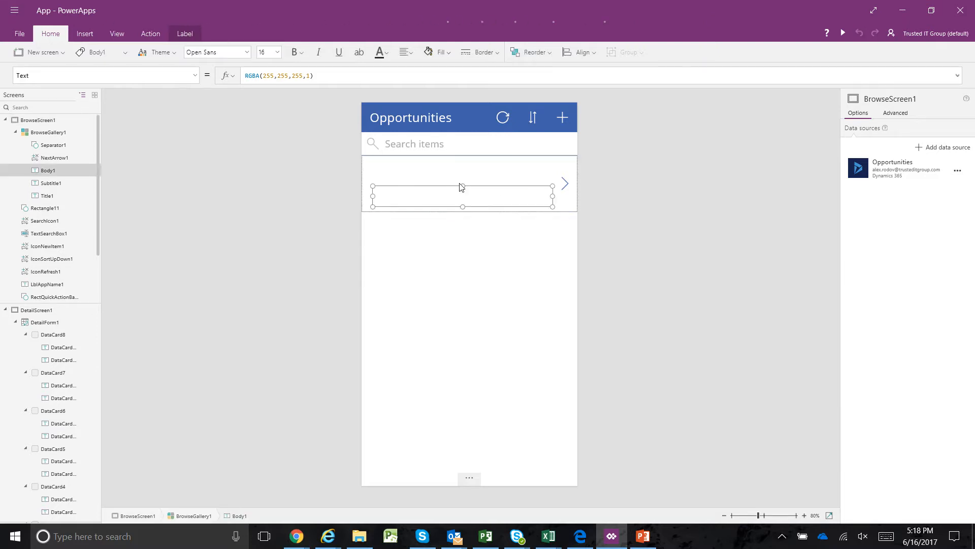
{"action": "left_click", "coordinate": [442, 170]}
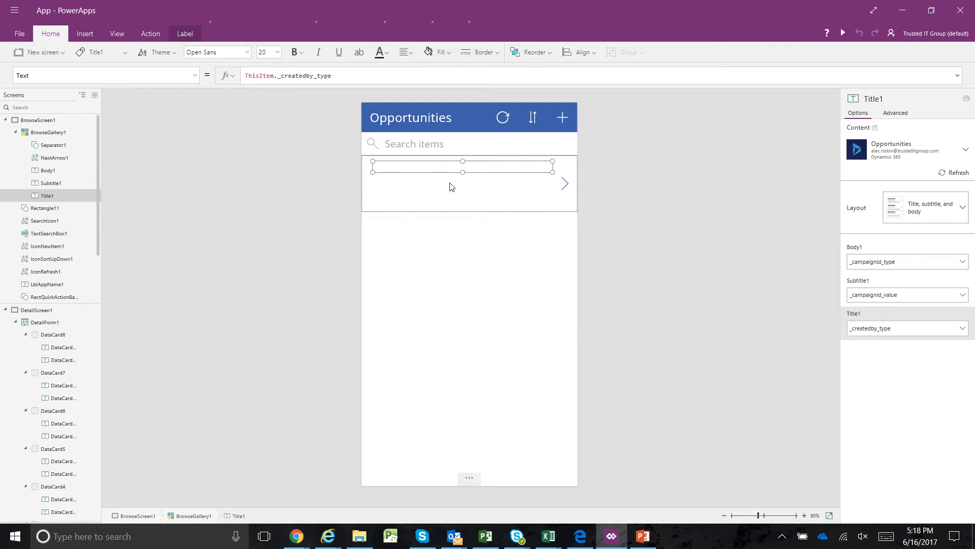
{"action": "left_click", "coordinate": [450, 183]}
{"action": "left_click", "coordinate": [452, 168]}
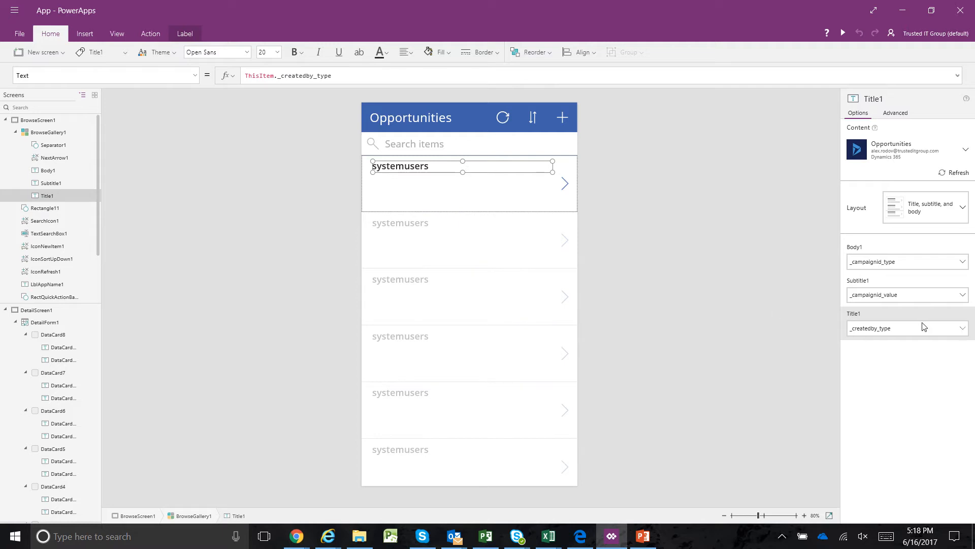
{"action": "left_click", "coordinate": [963, 330]}
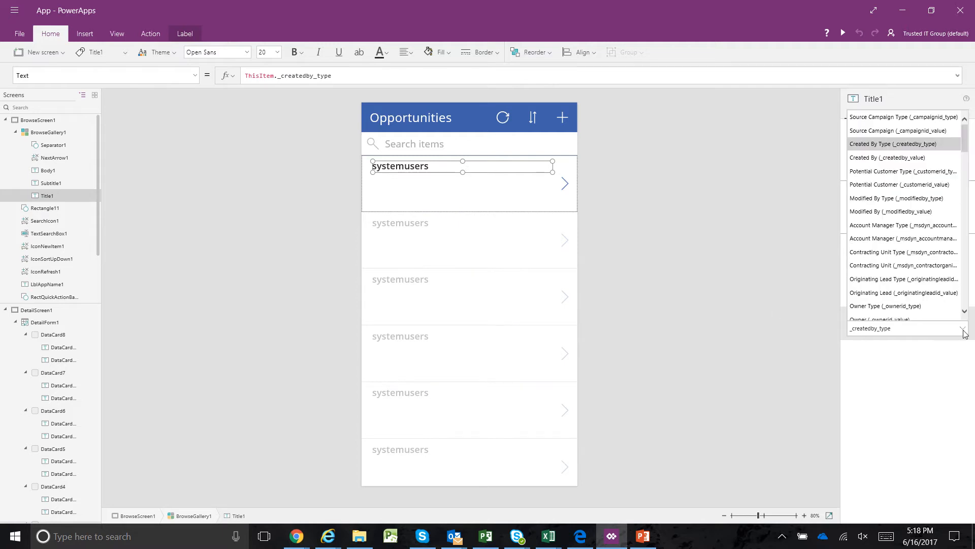
{"action": "left_click_drag", "start_coordinate": [966, 147], "coordinate": [965, 194]}
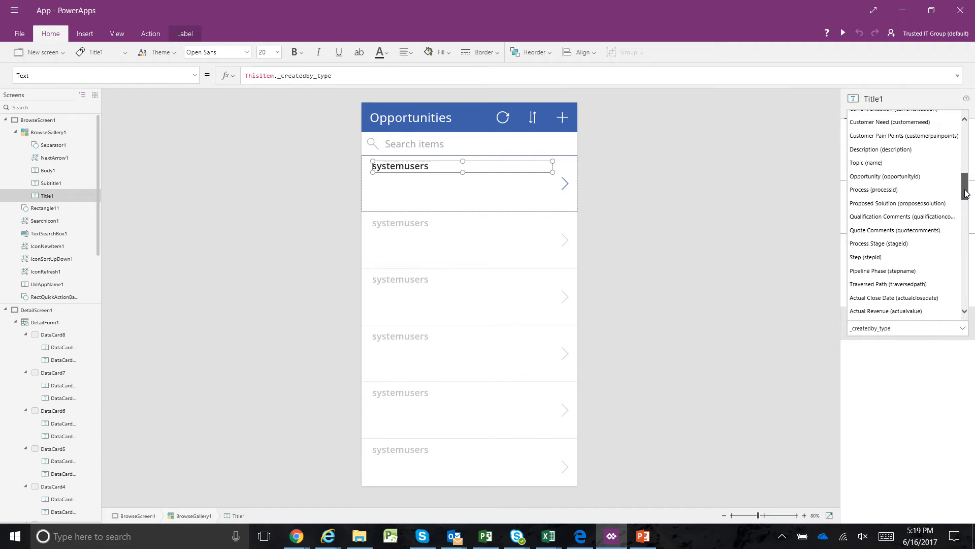
{"action": "left_click", "coordinate": [900, 163]}
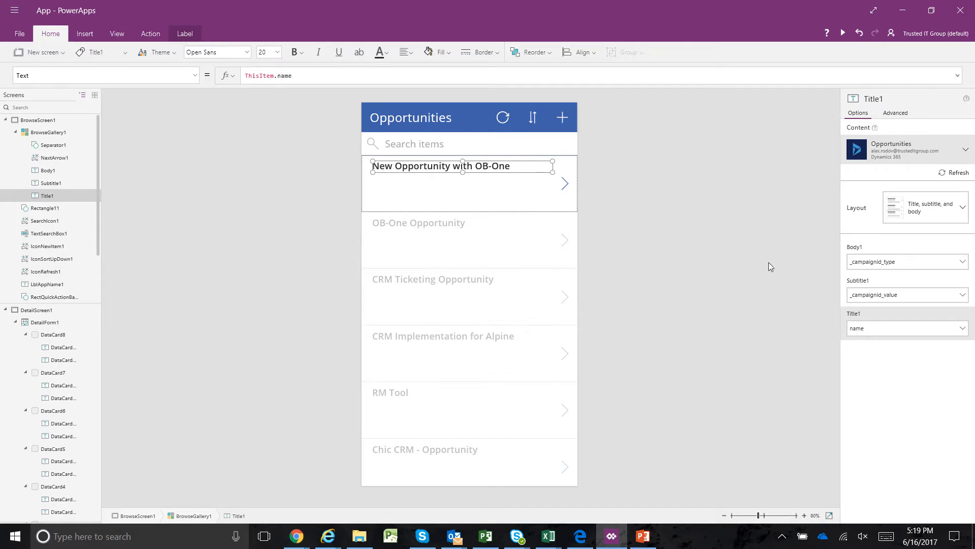
Set the gallery's Subtitle1 label to show the Presented Proposal (presentproposal) field
{"action": "left_click", "coordinate": [904, 295]}
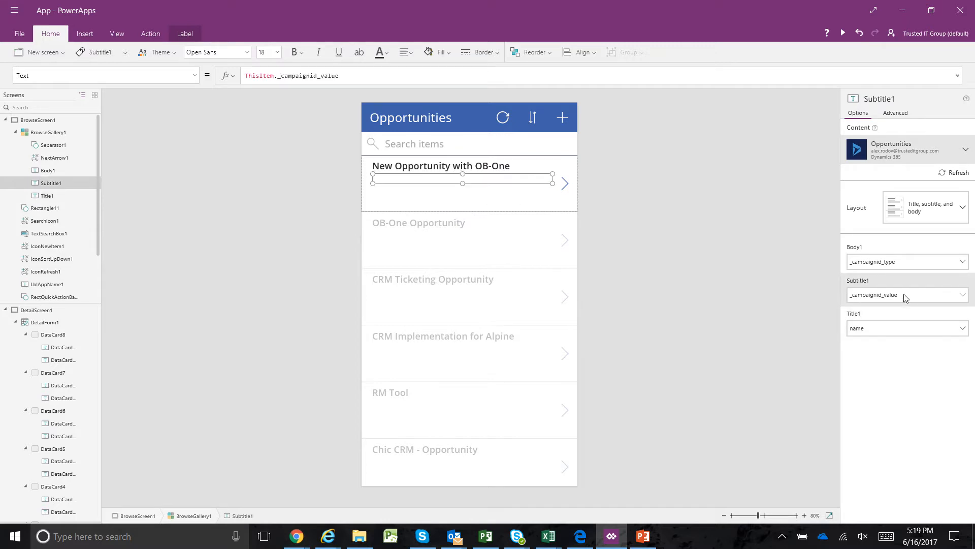
{"action": "left_click", "coordinate": [964, 295]}
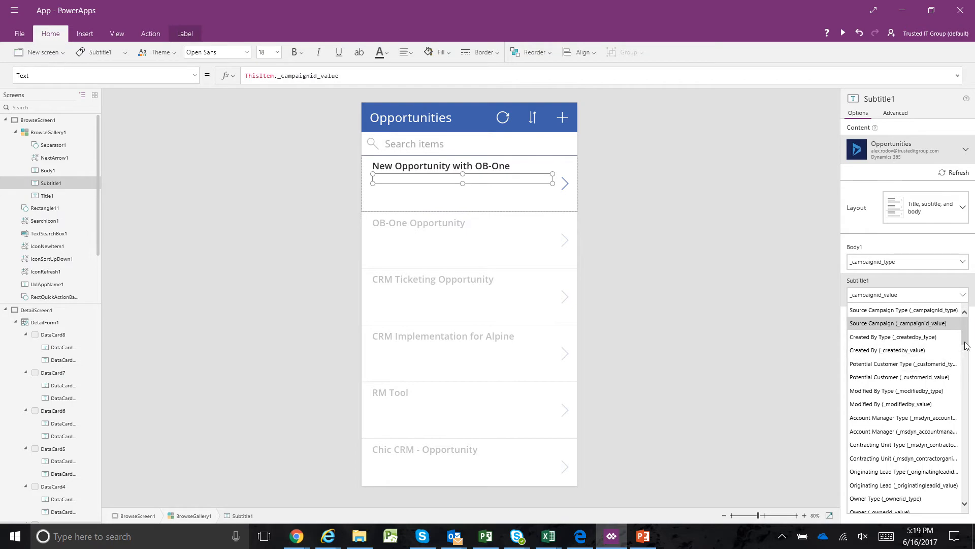
{"action": "left_click_drag", "start_coordinate": [966, 339], "coordinate": [965, 467]}
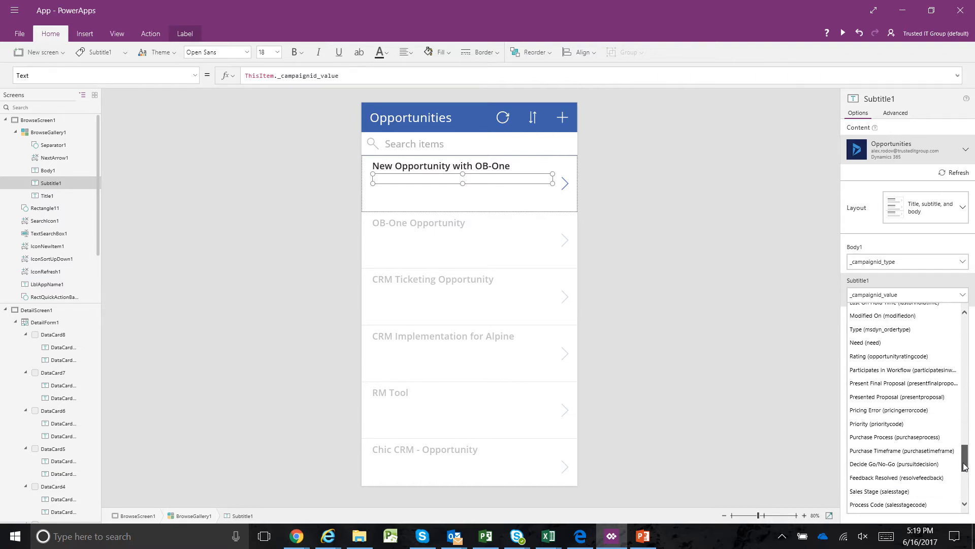
{"action": "left_click", "coordinate": [942, 402]}
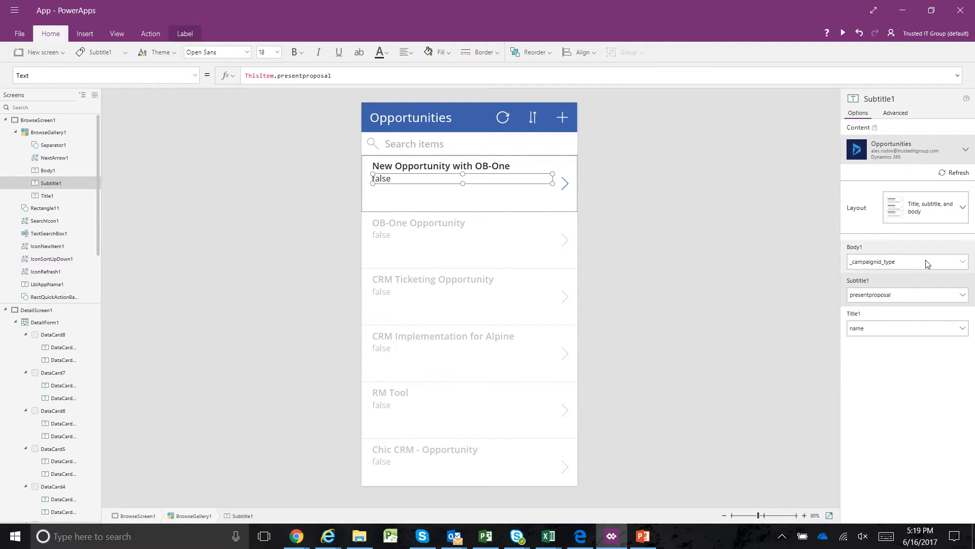
Try the Revenue (isrevenuesystemcalculated) field and the Created By (_createdby_value) field as content of the gallery's Body1 label
{"action": "left_click", "coordinate": [945, 271]}
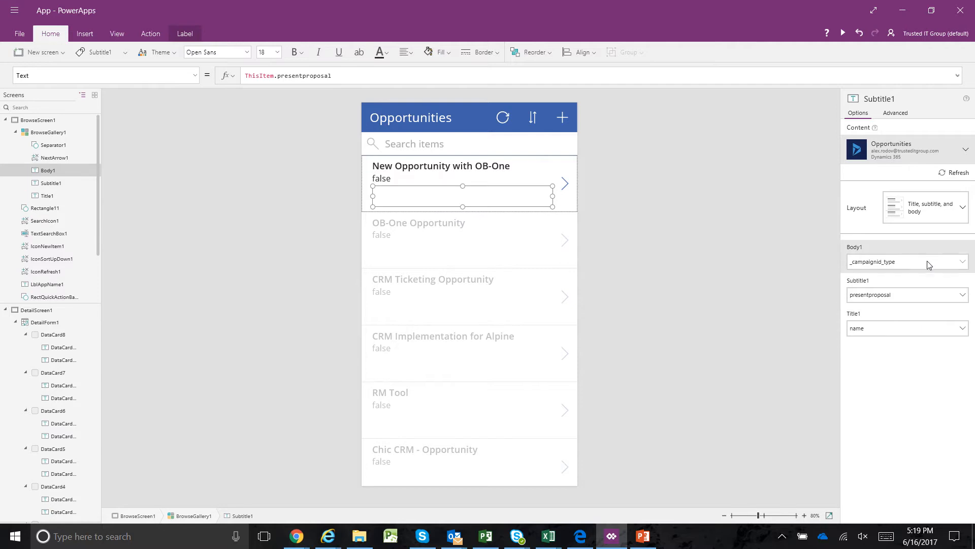
{"action": "left_click", "coordinate": [963, 266]}
{"action": "left_click_drag", "start_coordinate": [965, 297], "coordinate": [963, 428]}
{"action": "left_click_drag", "start_coordinate": [963, 419], "coordinate": [963, 413]}
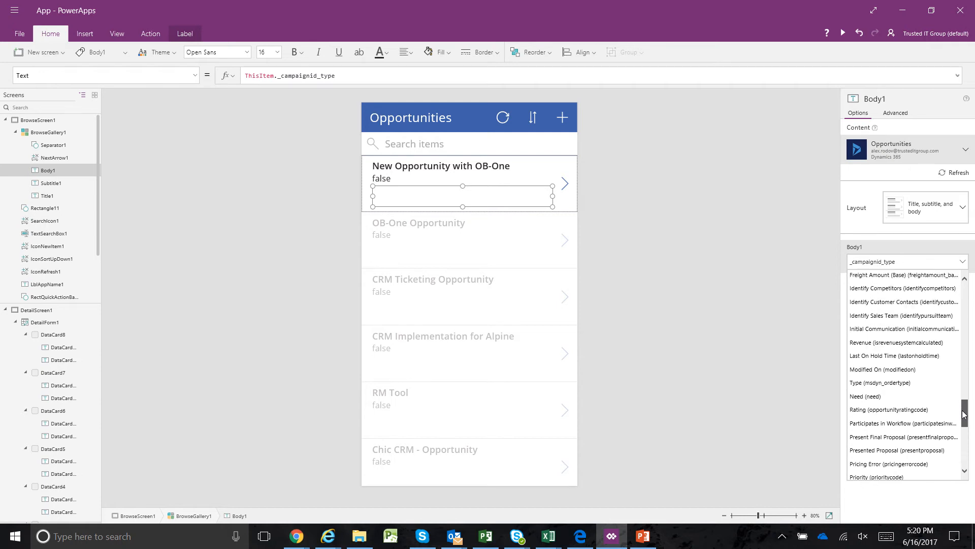
{"action": "left_click", "coordinate": [941, 343]}
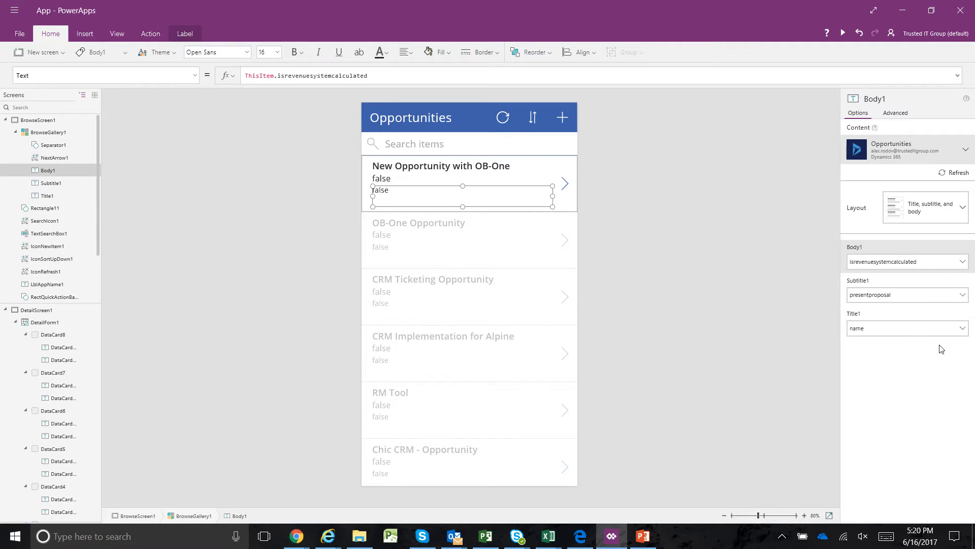
{"action": "left_click", "coordinate": [963, 267]}
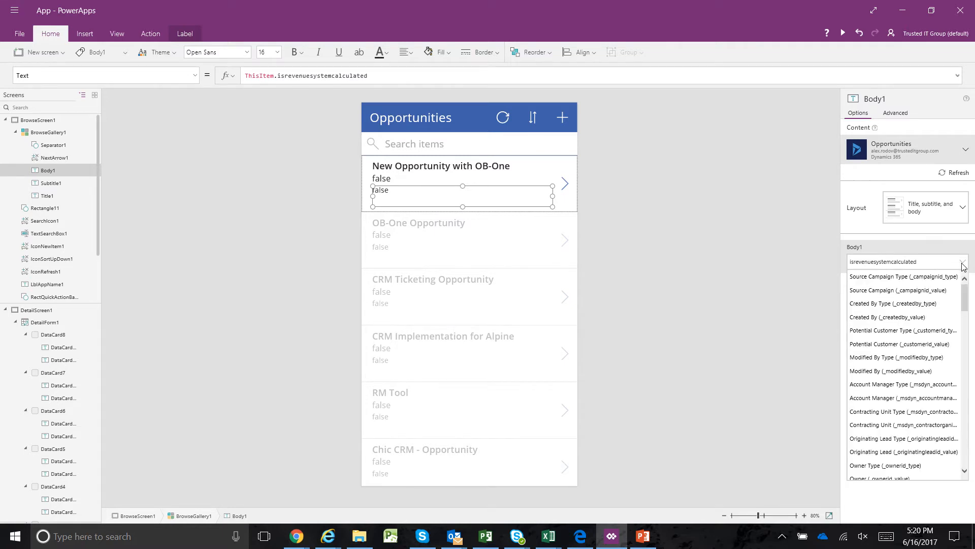
{"action": "left_click", "coordinate": [944, 317]}
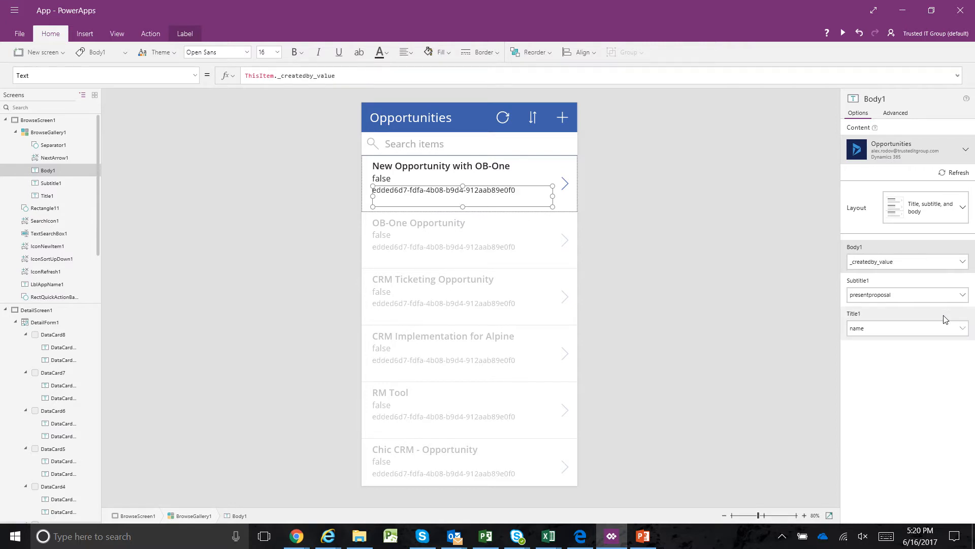
Set the gallery's Body1 label to show the Actual Revenue (actualvalue) field and deselect the label
{"action": "left_click", "coordinate": [963, 269]}
{"action": "scroll", "coordinate": [966, 315], "scroll_direction": "down", "scroll_amount": 2}
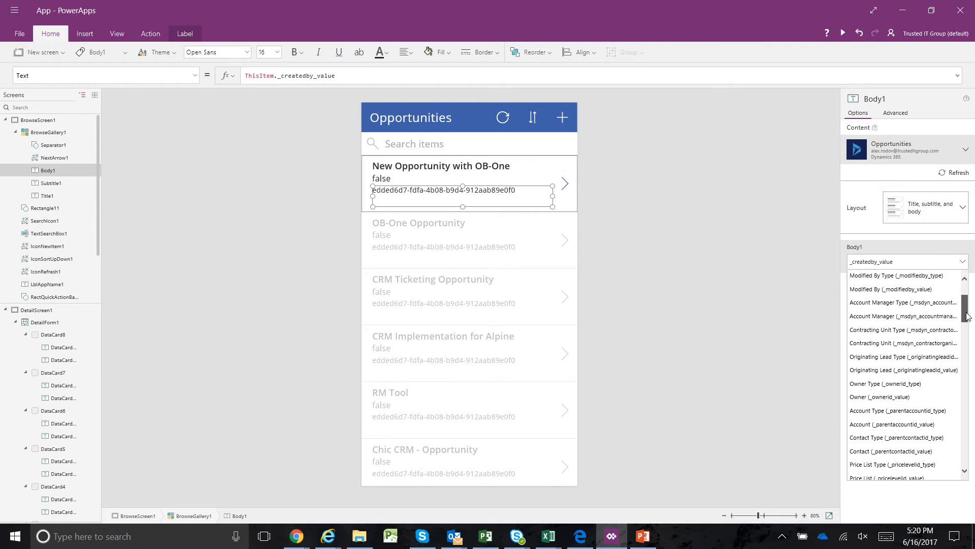
{"action": "left_click_drag", "start_coordinate": [967, 315], "coordinate": [967, 331]}
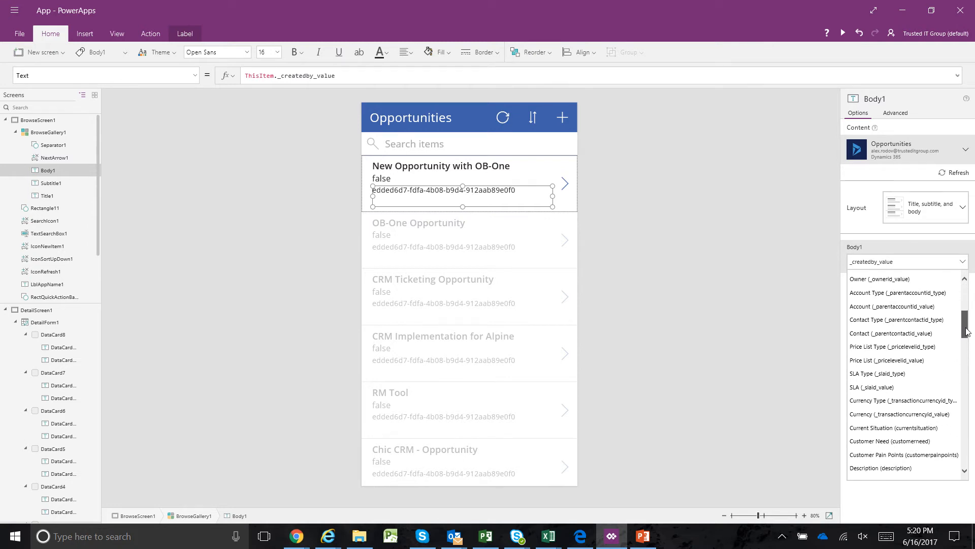
{"action": "left_click_drag", "start_coordinate": [966, 331], "coordinate": [966, 345]}
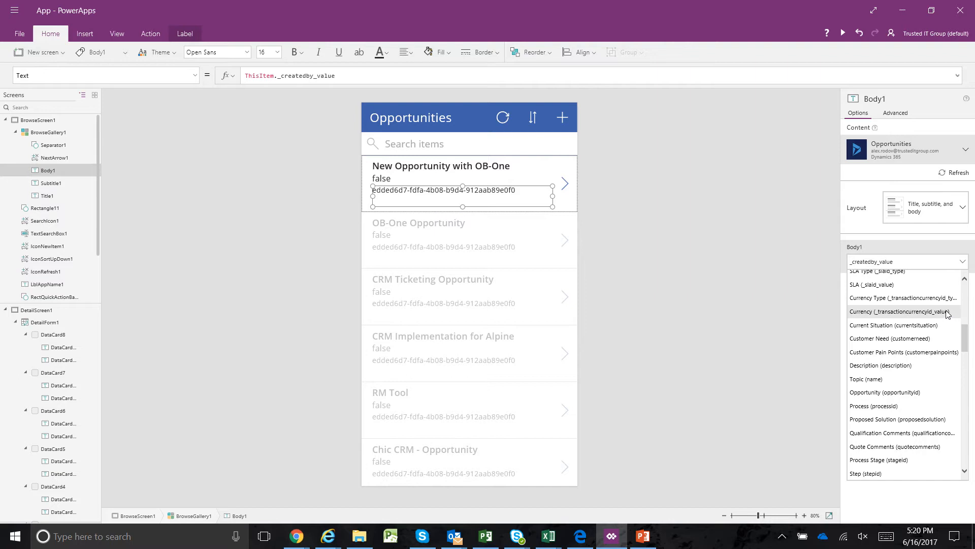
{"action": "left_click_drag", "start_coordinate": [965, 339], "coordinate": [967, 361]}
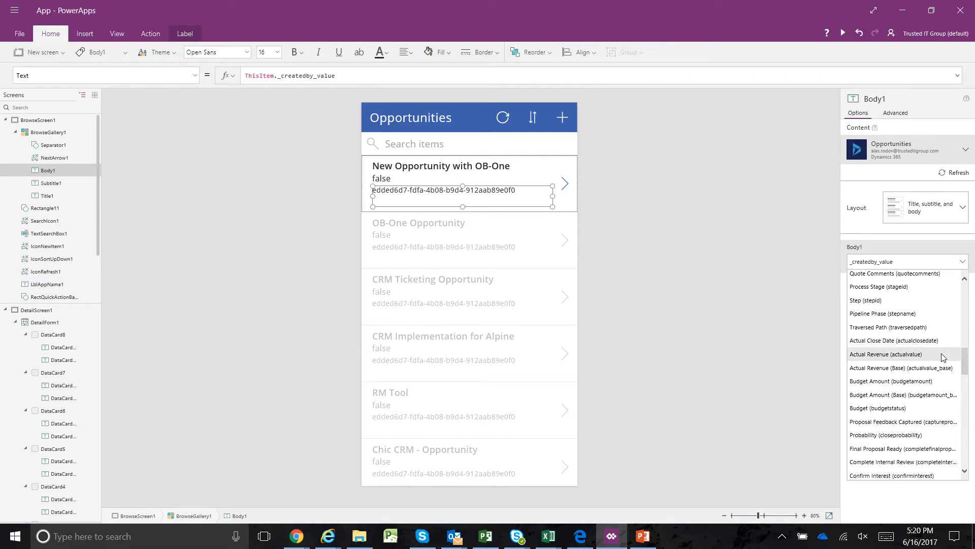
{"action": "left_click", "coordinate": [945, 355]}
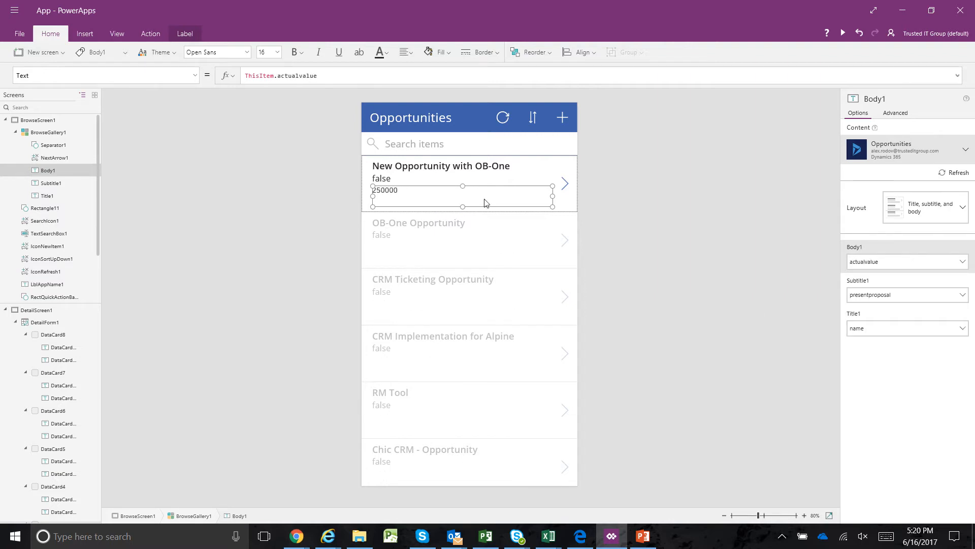
{"action": "left_click", "coordinate": [646, 179]}
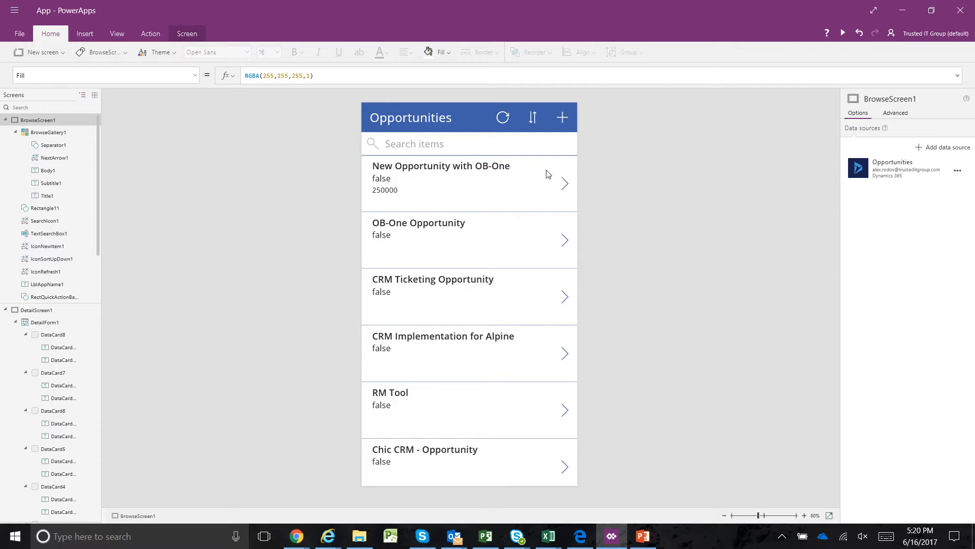
Preview the app, view the details of the New Opportunity with OB-One record and return to the opportunities list
{"action": "left_click", "coordinate": [843, 34]}
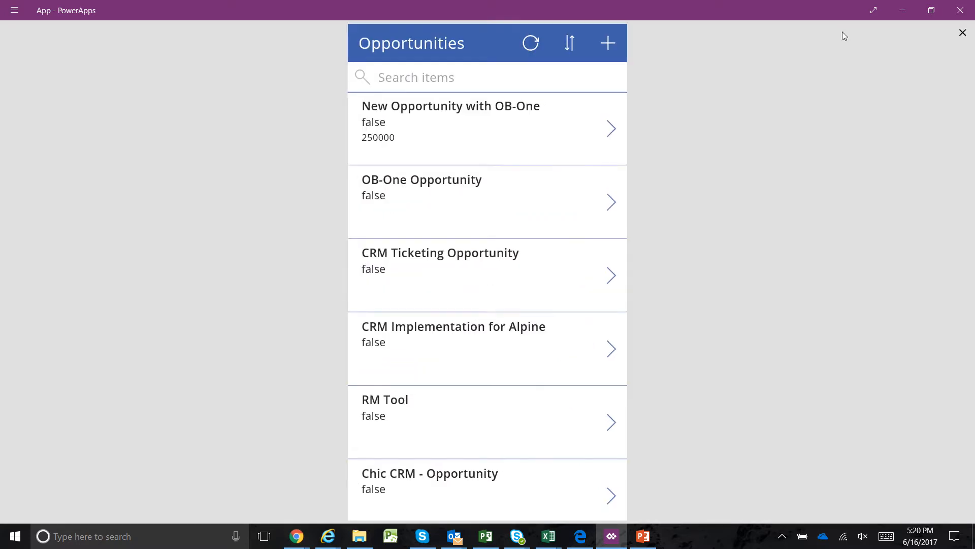
{"action": "left_click", "coordinate": [612, 128]}
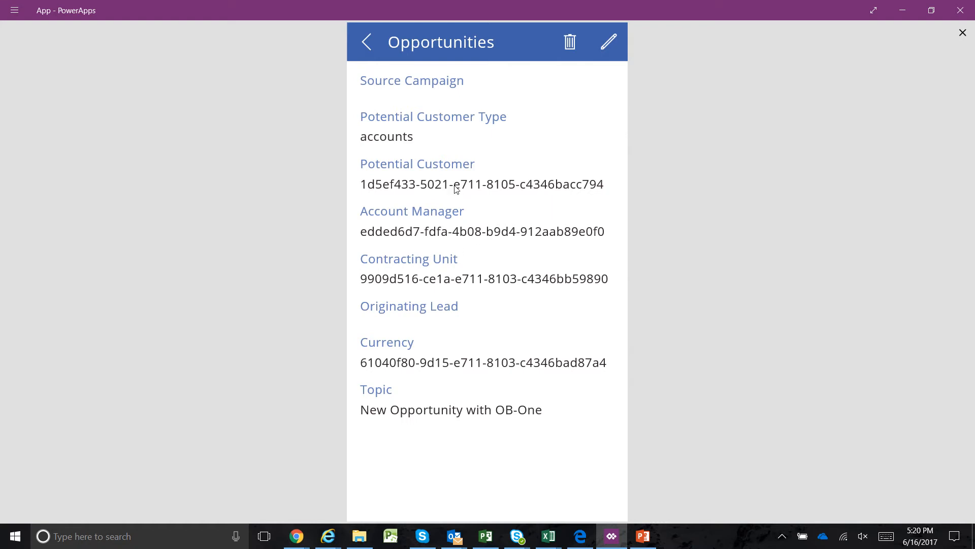
{"action": "left_click", "coordinate": [367, 43]}
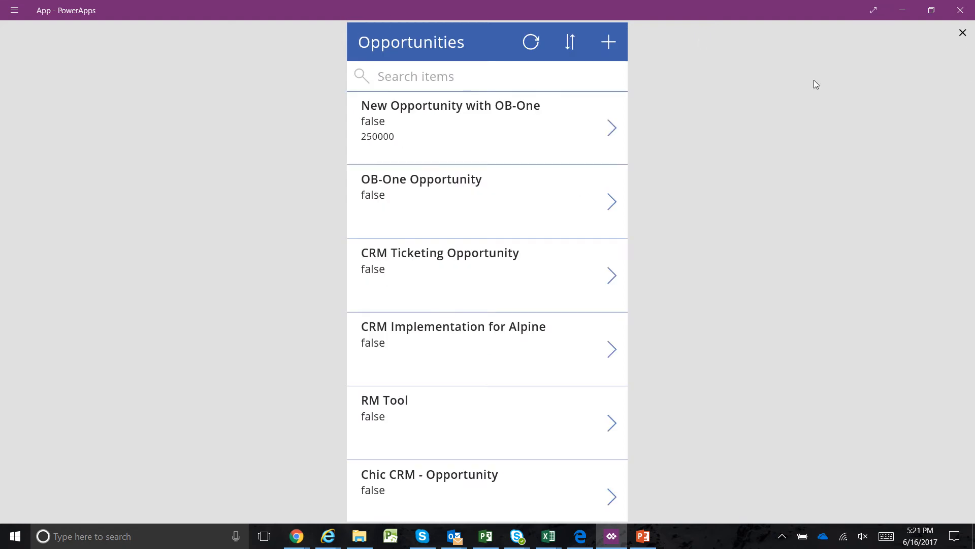
Exit the app preview and bring up the detail screen of the New Opportunity with OB-One record for editing
{"action": "left_click", "coordinate": [962, 33]}
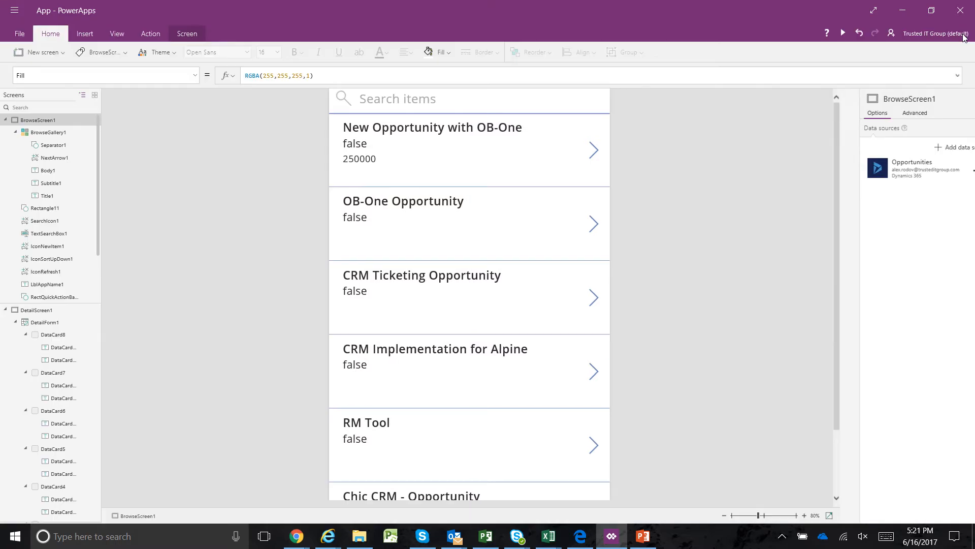
{"action": "left_click", "coordinate": [562, 186]}
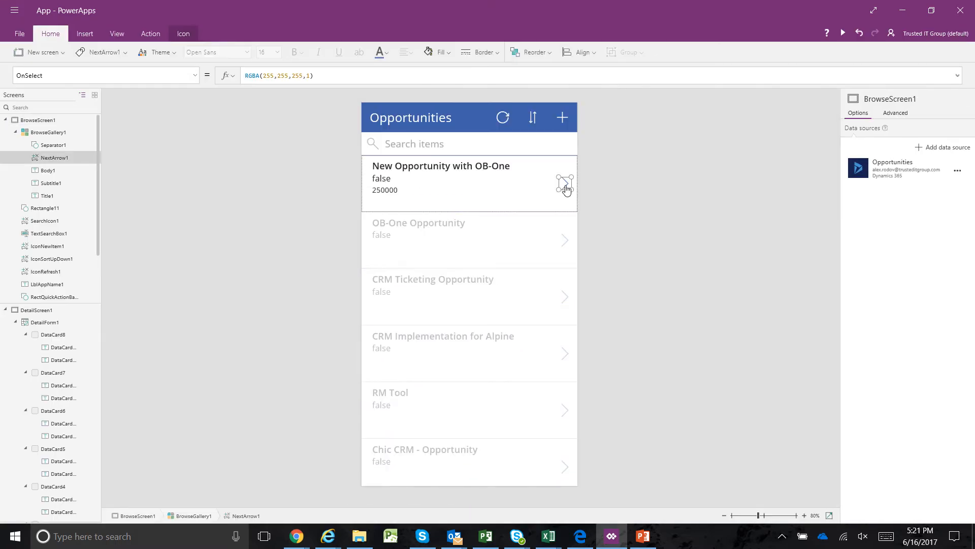
{"action": "left_click", "coordinate": [564, 187], "text": "alt"}
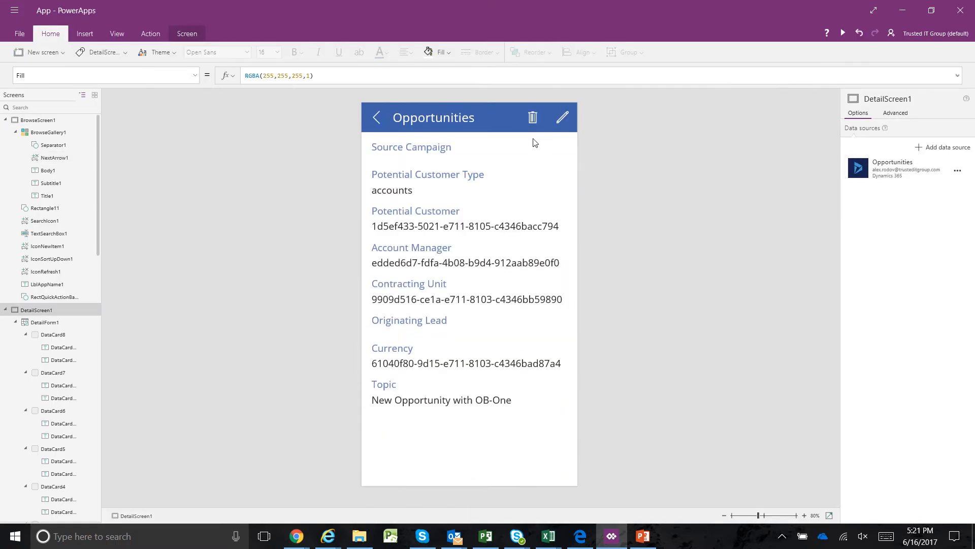
Insert a circle shape on the detail screen and place it in the empty space beside Source Campaign, below the header icons
{"action": "left_click", "coordinate": [151, 33]}
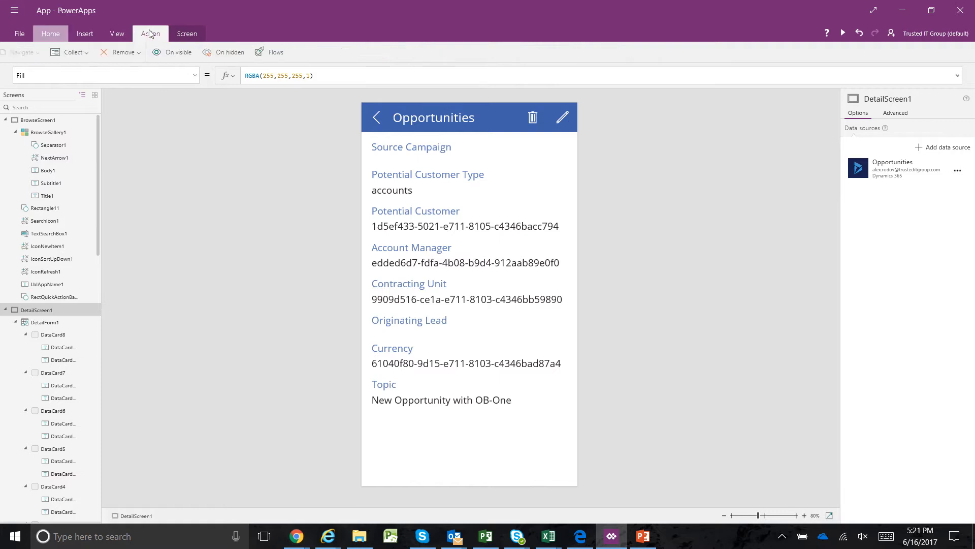
{"action": "left_click", "coordinate": [85, 33]}
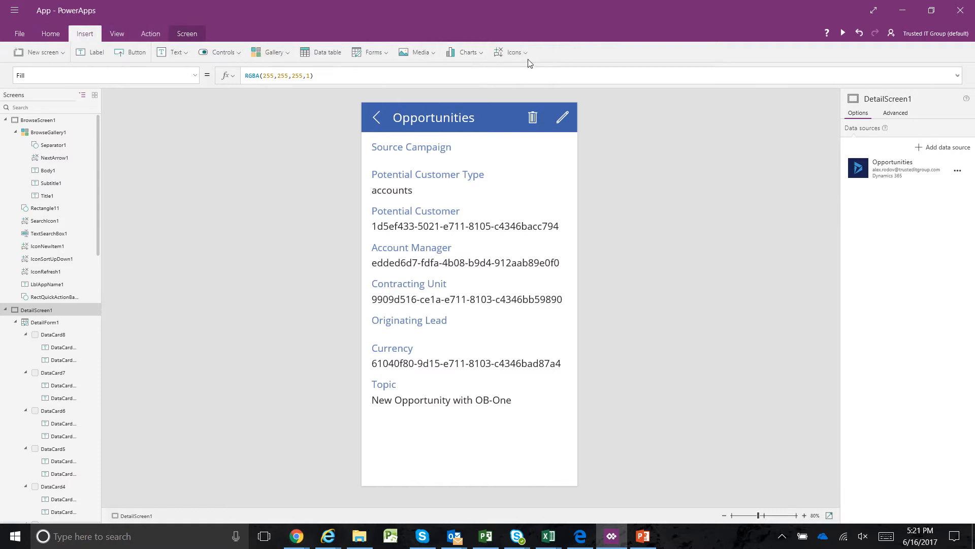
{"action": "left_click", "coordinate": [523, 61]}
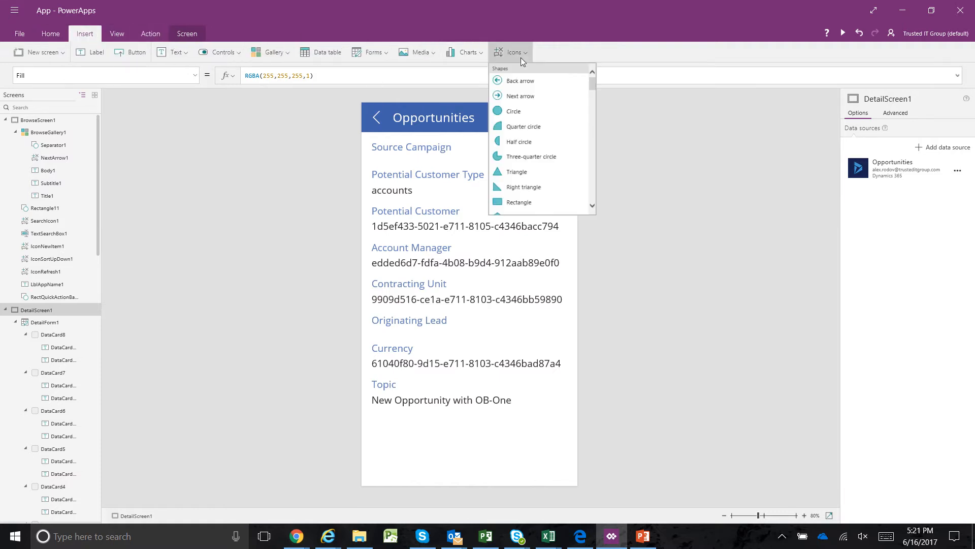
{"action": "left_click", "coordinate": [514, 111]}
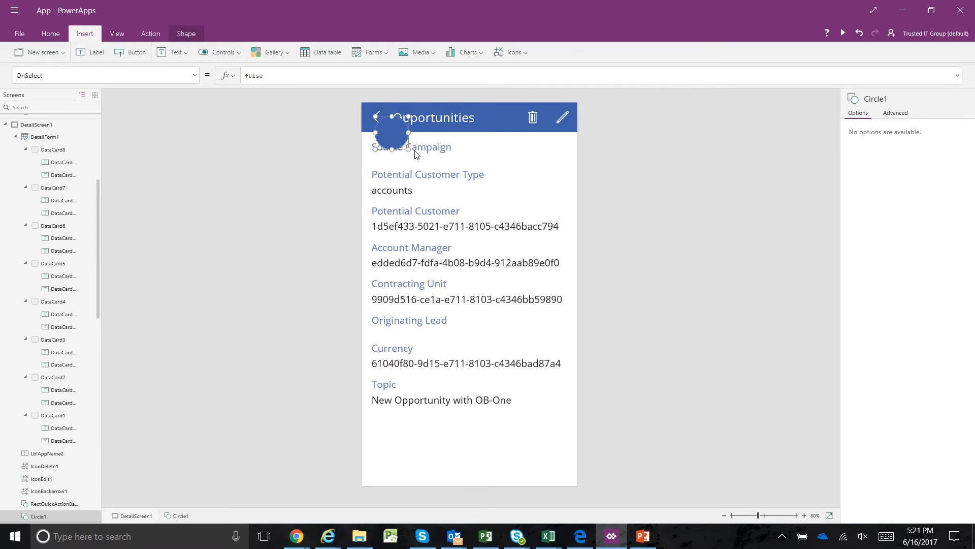
{"action": "left_click_drag", "start_coordinate": [406, 142], "coordinate": [559, 169]}
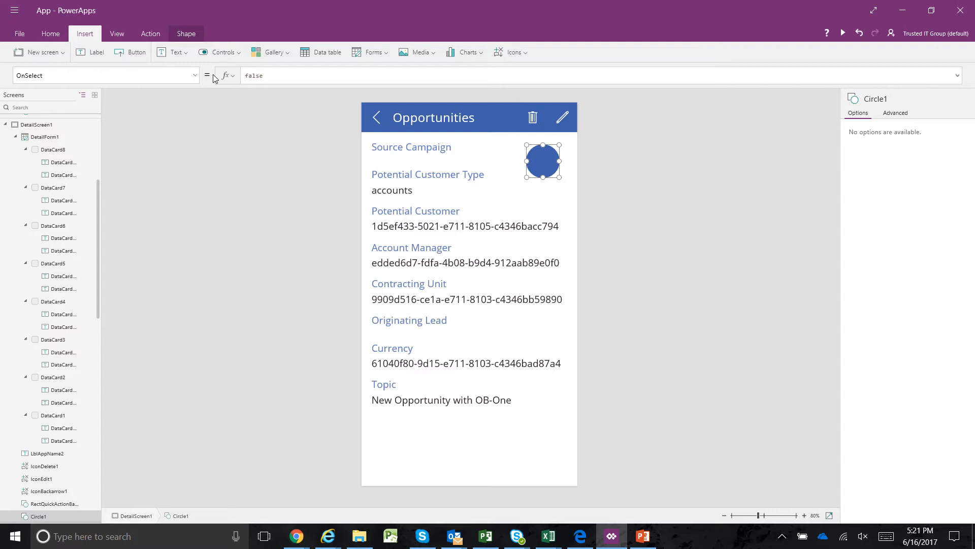
Start creating a new flow for the circle, switching to Microsoft Flow in the browser
{"action": "left_click", "coordinate": [152, 35]}
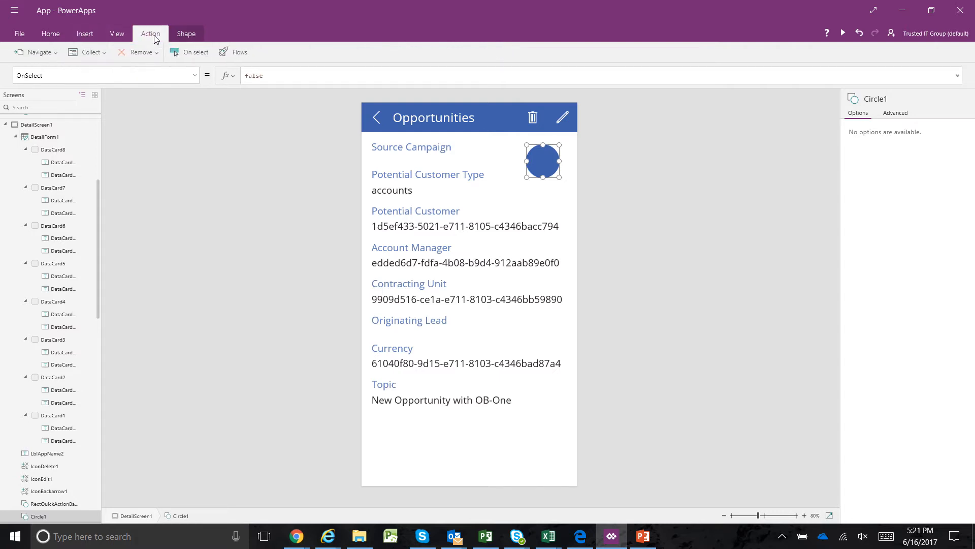
{"action": "left_click", "coordinate": [238, 55]}
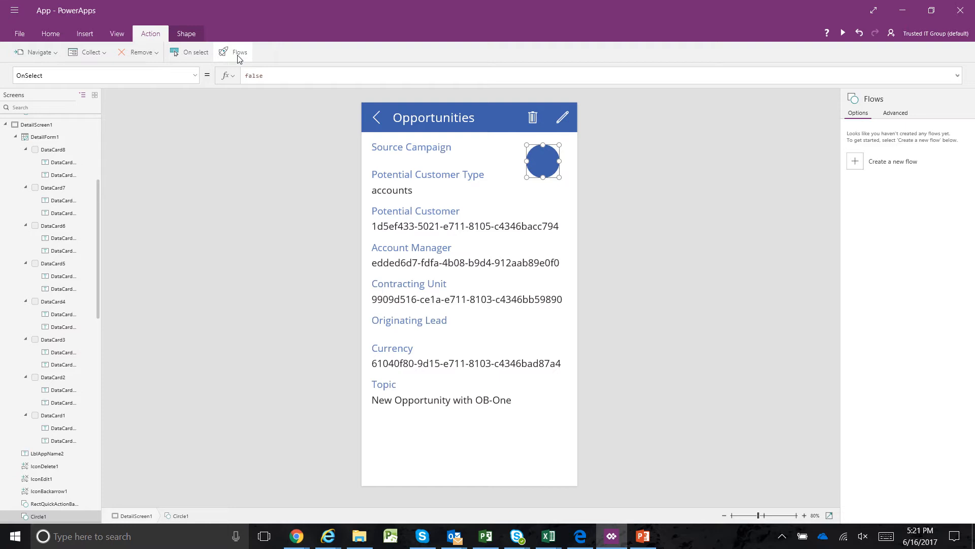
{"action": "left_click", "coordinate": [857, 165]}
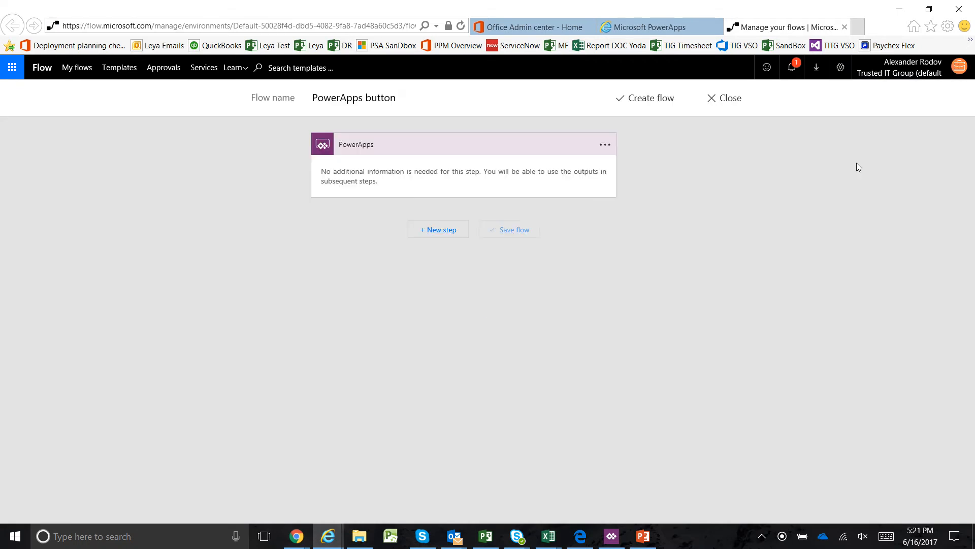
Add the "Project Online - Creates new project" action after the flow's PowerApps trigger, searching the actions for "project"
{"action": "left_click", "coordinate": [439, 232]}
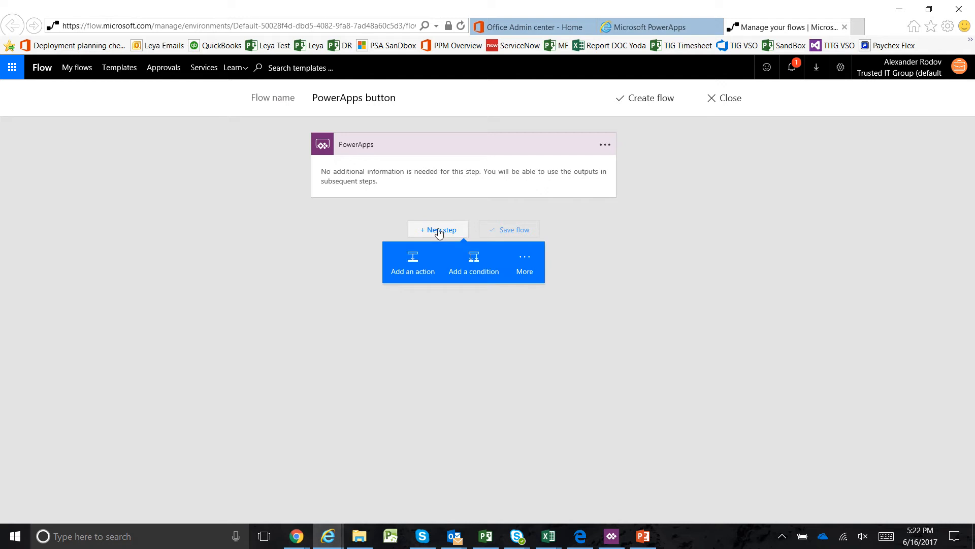
{"action": "left_click", "coordinate": [414, 259]}
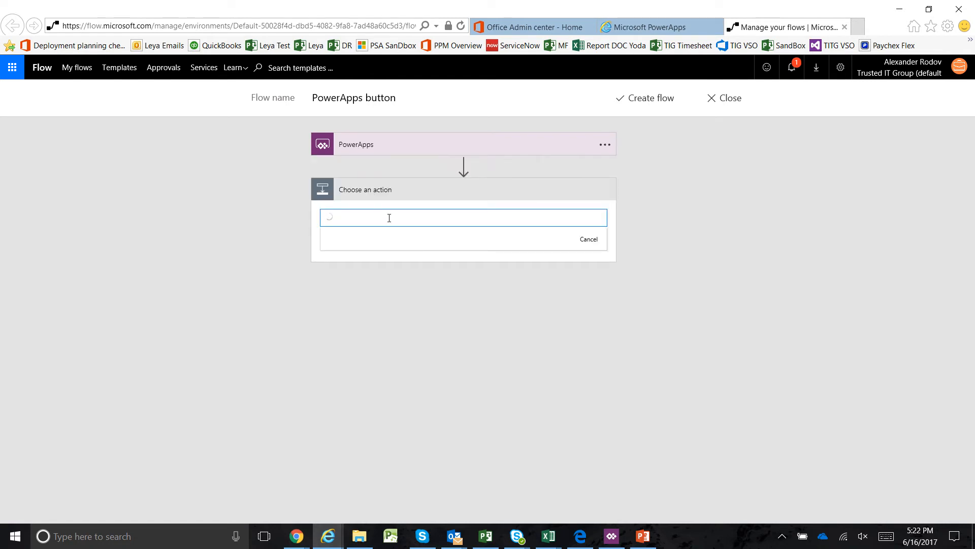
{"action": "type", "text": "project"}
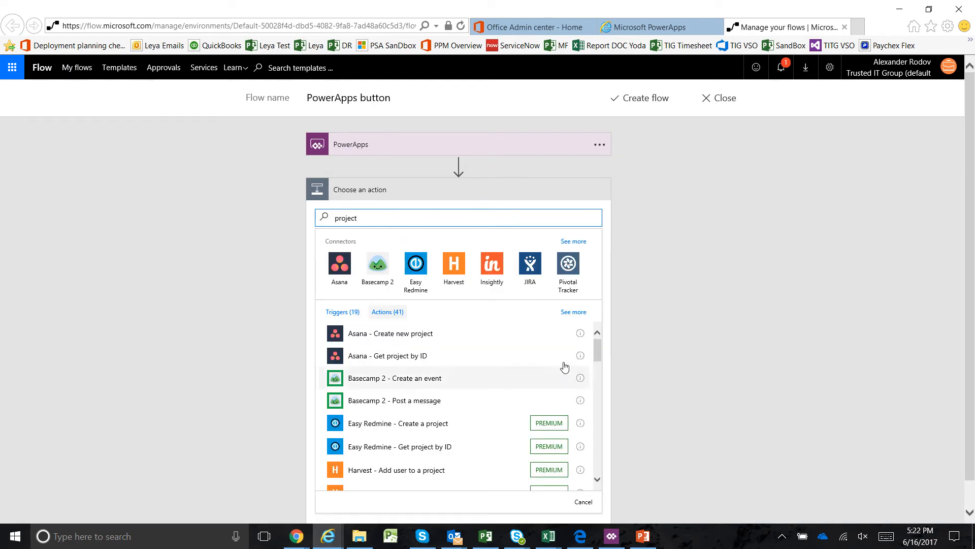
{"action": "left_click_drag", "start_coordinate": [597, 355], "coordinate": [597, 400]}
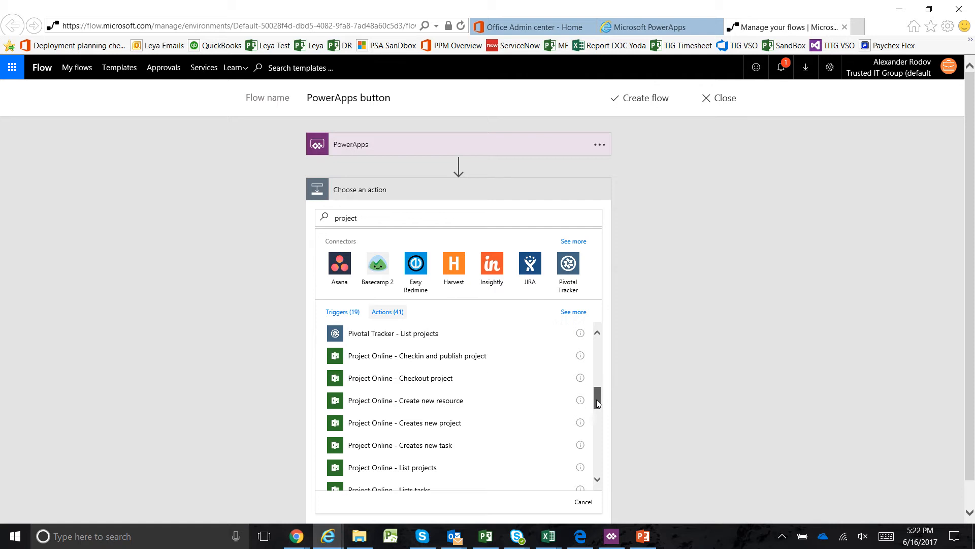
{"action": "left_click", "coordinate": [459, 427]}
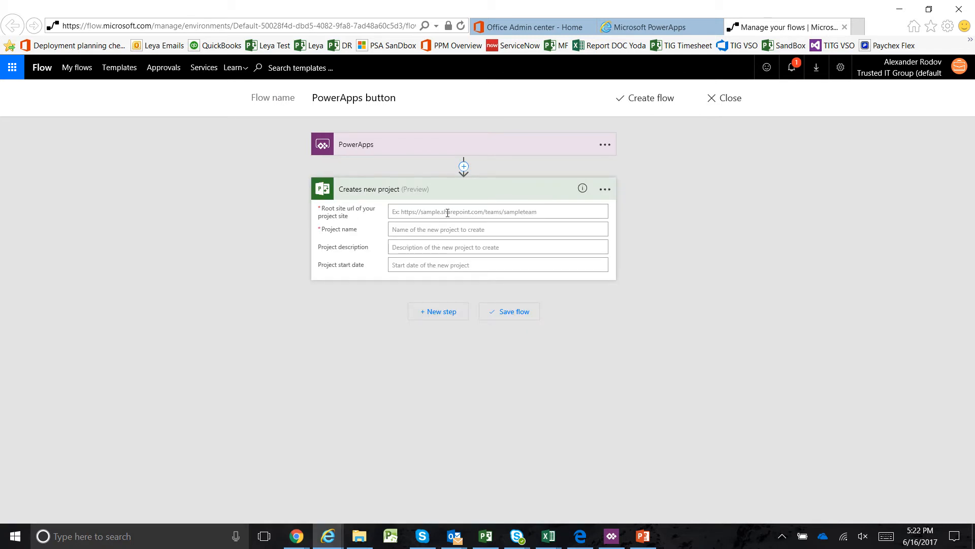
Fill the action's root site URL, project name and project start date with Ask in PowerApps dynamic content
{"action": "left_click", "coordinate": [446, 212]}
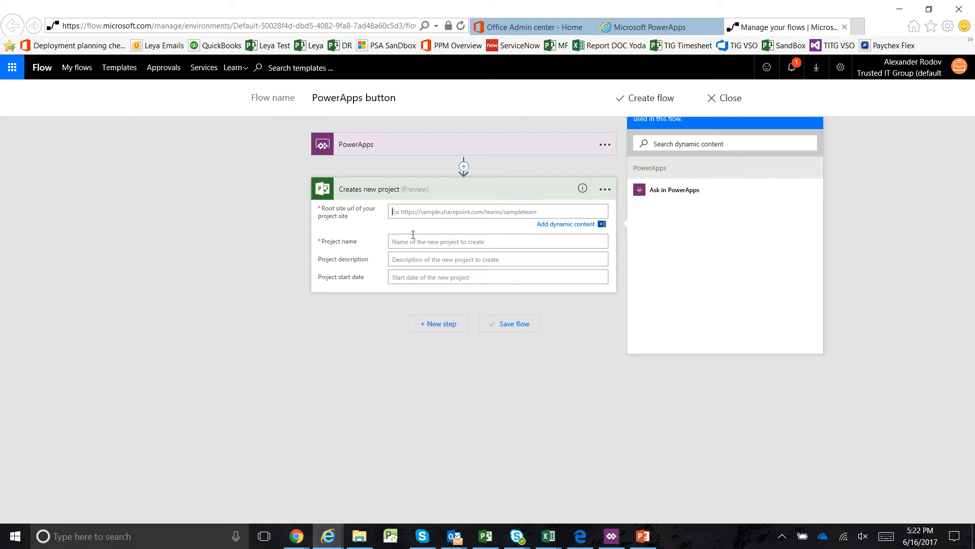
{"action": "left_click", "coordinate": [661, 194]}
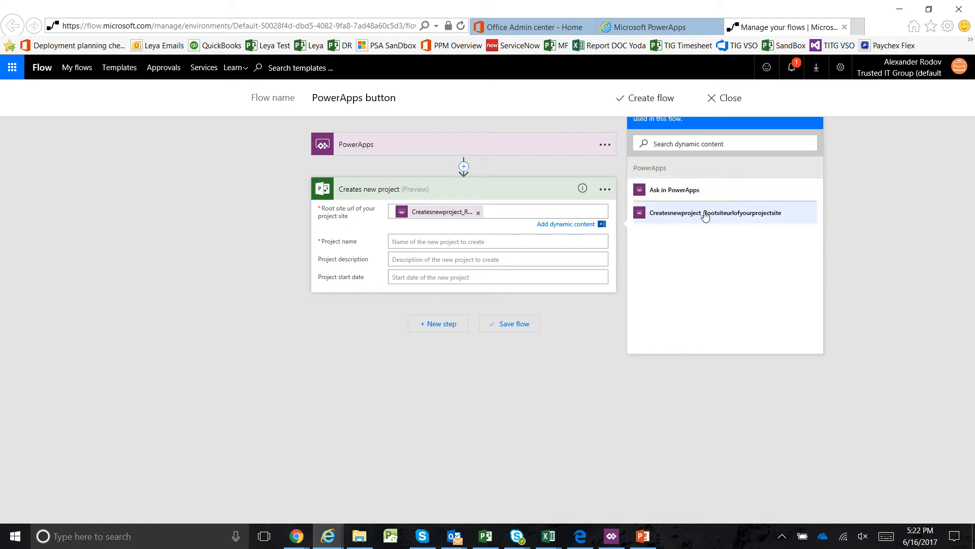
{"action": "left_click", "coordinate": [466, 245]}
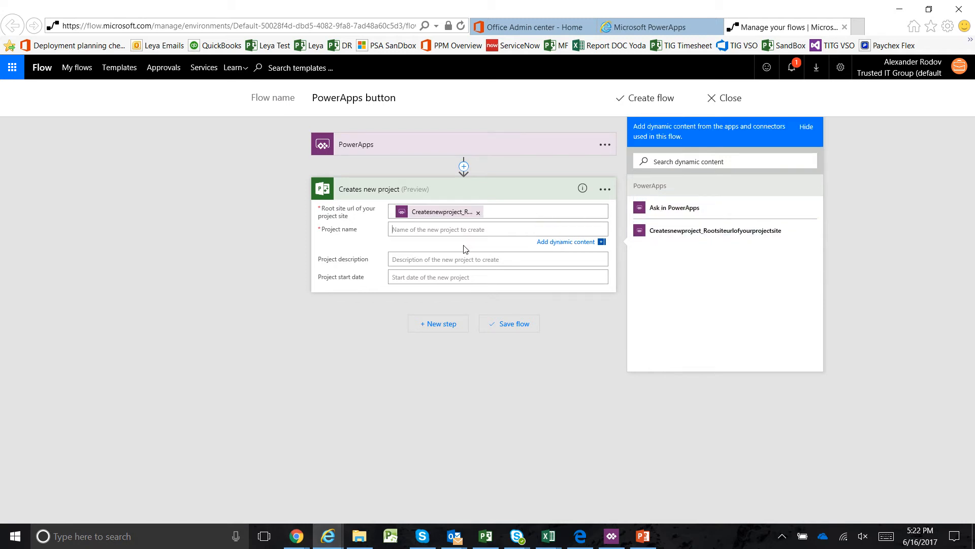
{"action": "left_click", "coordinate": [674, 209]}
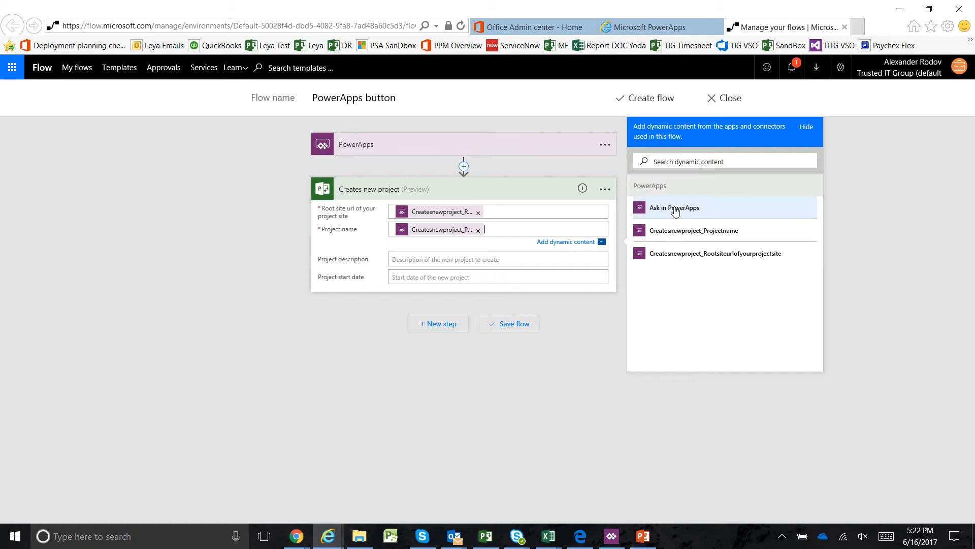
{"action": "left_click", "coordinate": [460, 277]}
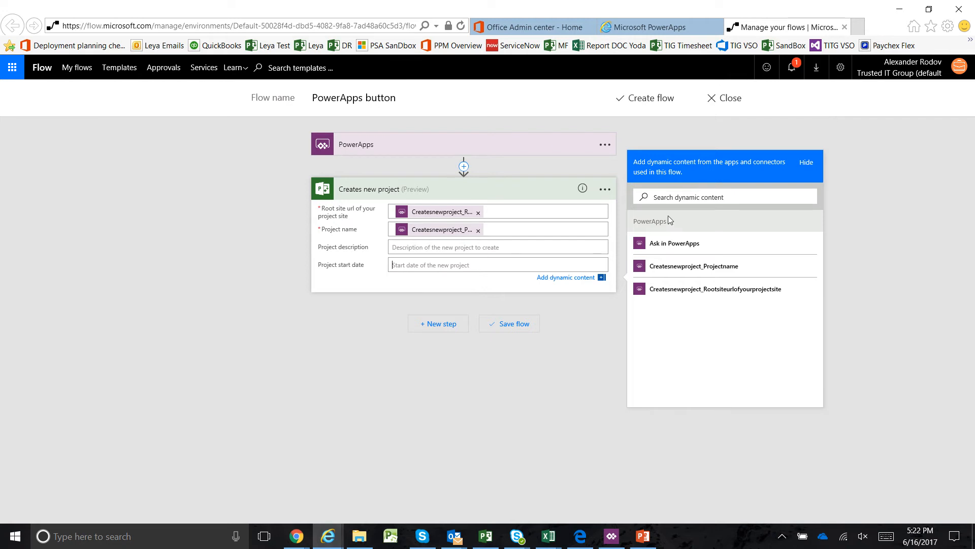
{"action": "left_click", "coordinate": [674, 244]}
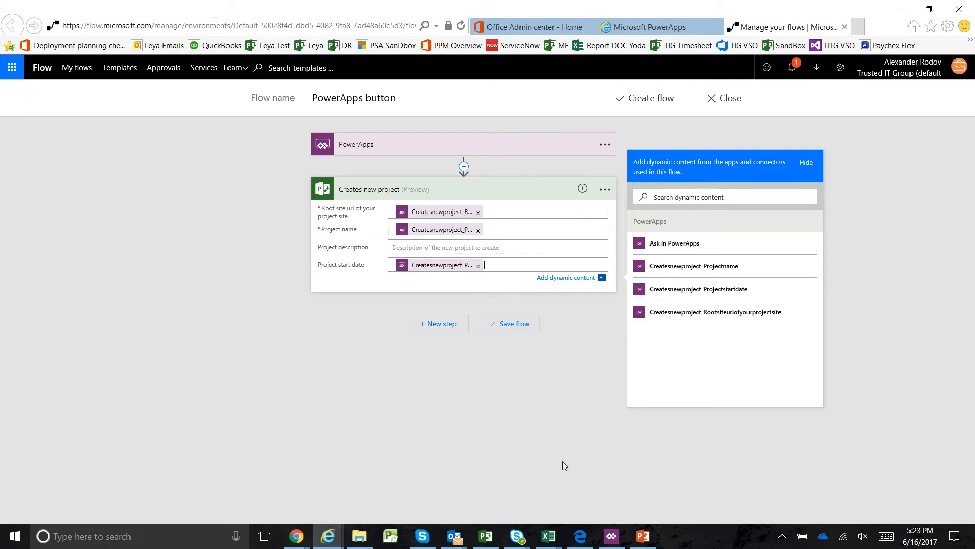
Create the PowerApps button flow and, back in PowerApps, attach it to the circle's OnSelect property
{"action": "left_click", "coordinate": [611, 537]}
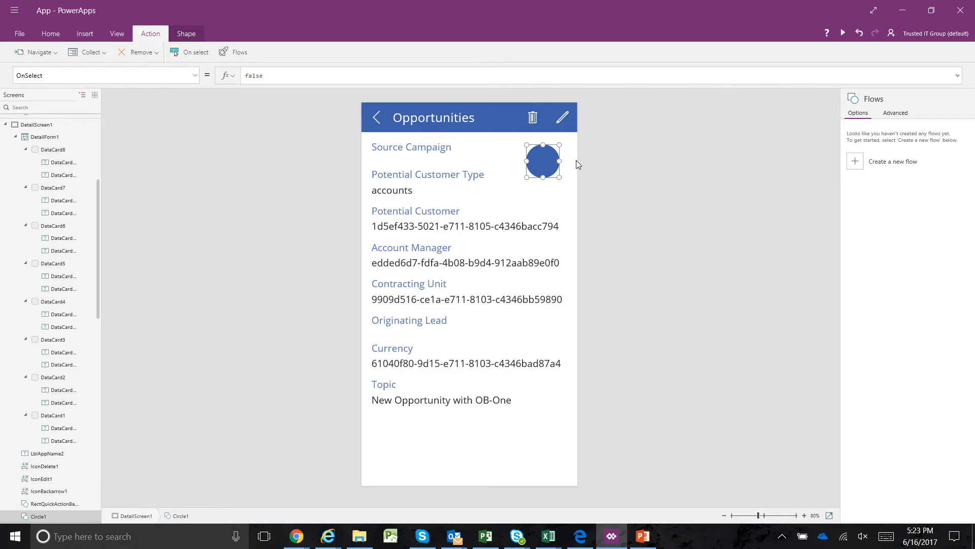
{"action": "key", "text": "alt+Tab"}
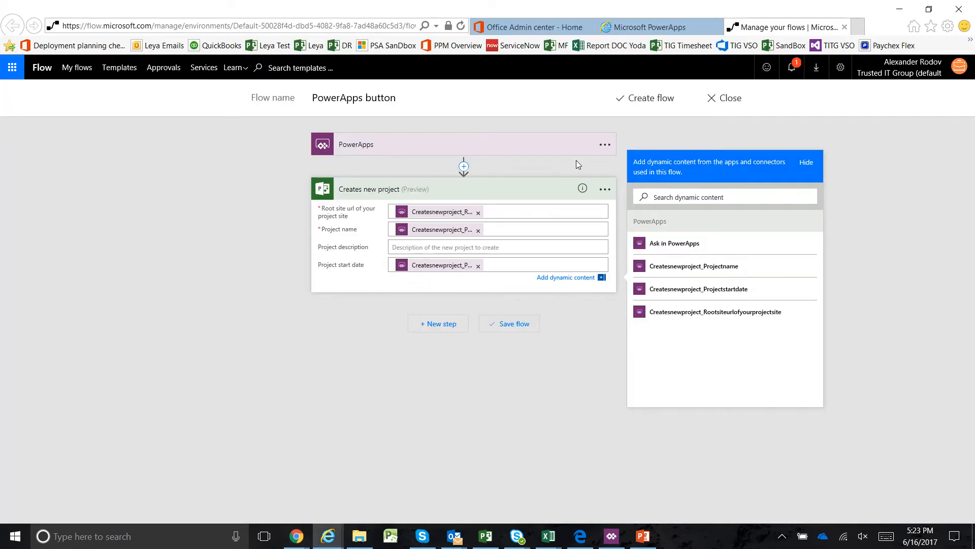
{"action": "left_click", "coordinate": [655, 98]}
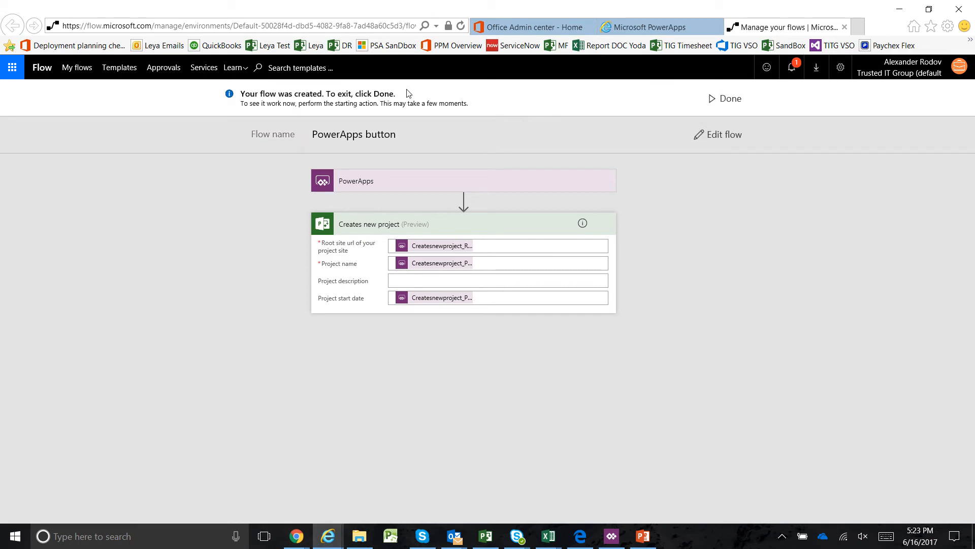
{"action": "left_click", "coordinate": [722, 99]}
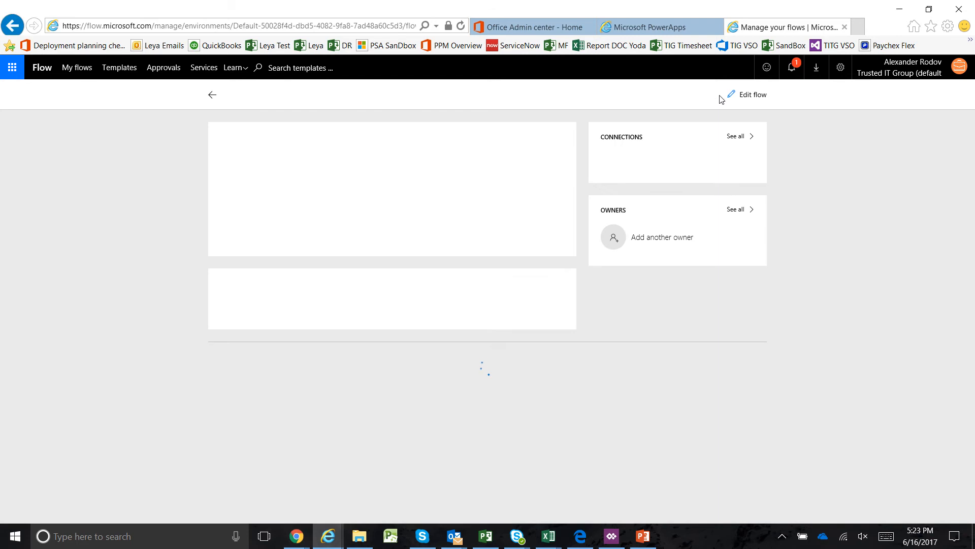
{"action": "key", "text": "alt+Tab"}
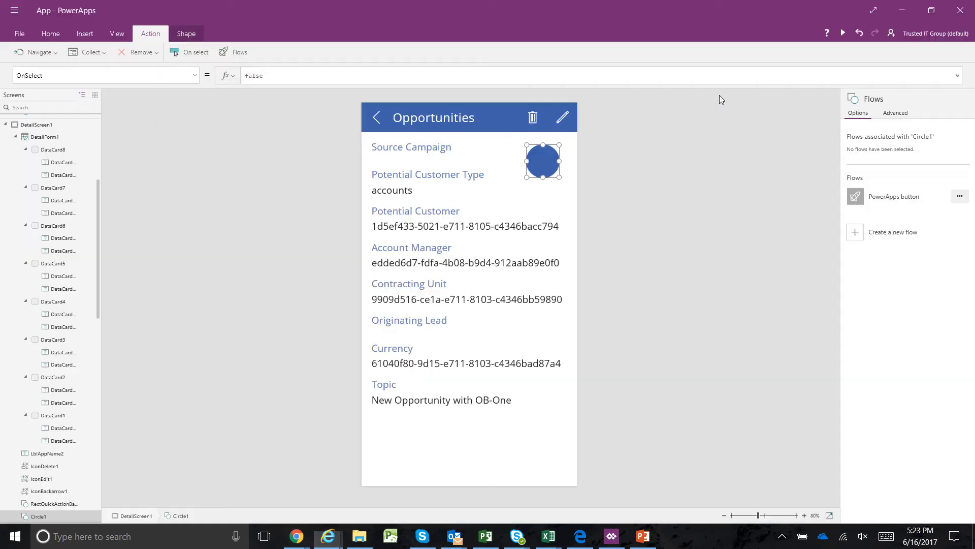
{"action": "left_click", "coordinate": [903, 198]}
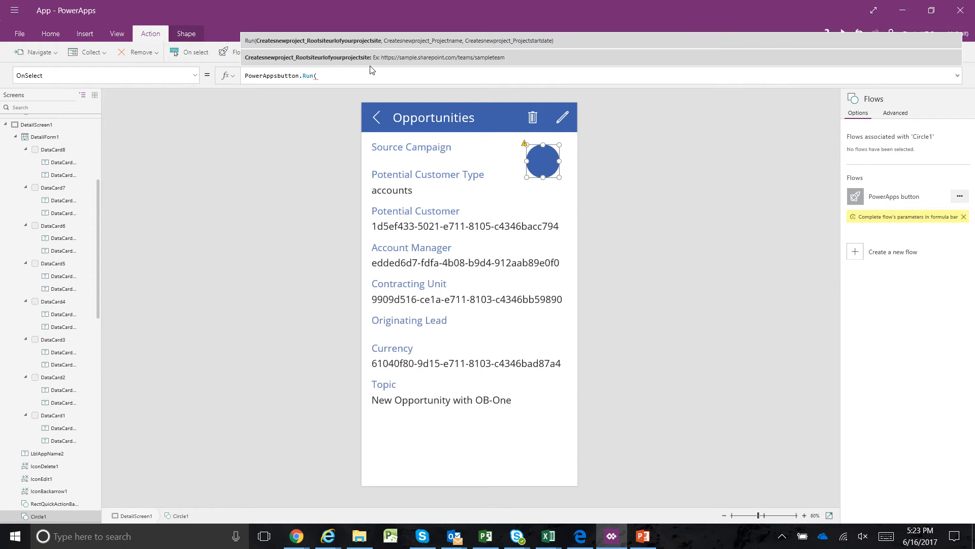
{"action": "key", "text": "alt+Tab"}
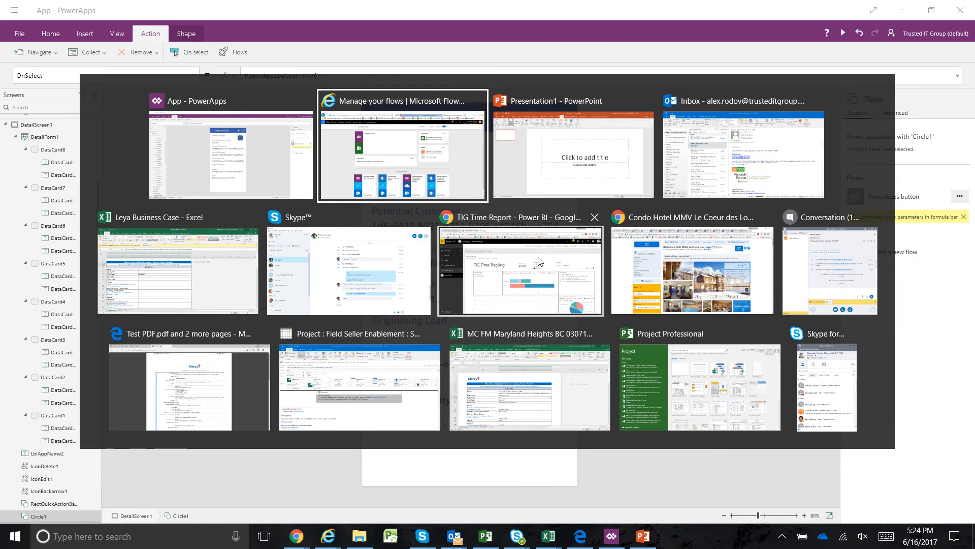
{"action": "key", "text": "alt+Tab"}
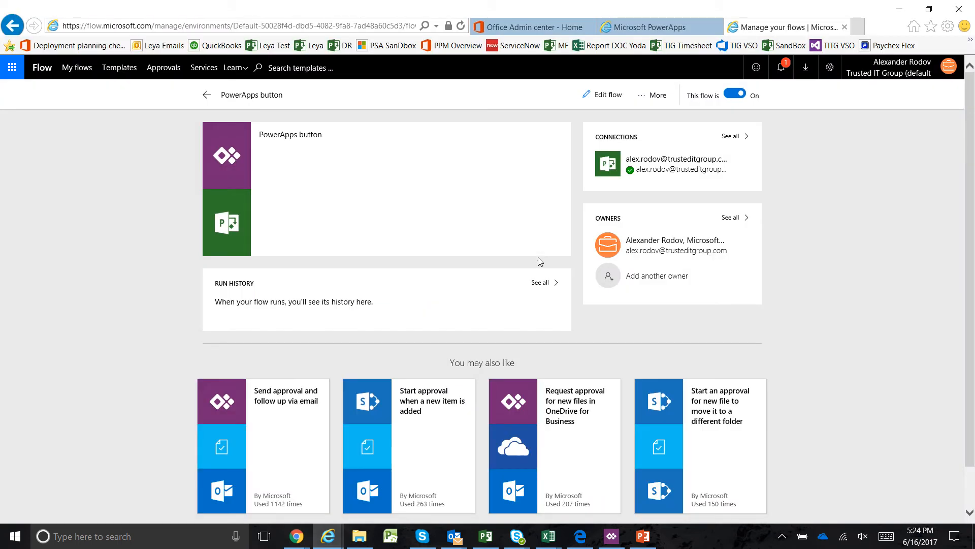
{"action": "left_click", "coordinate": [767, 48]}
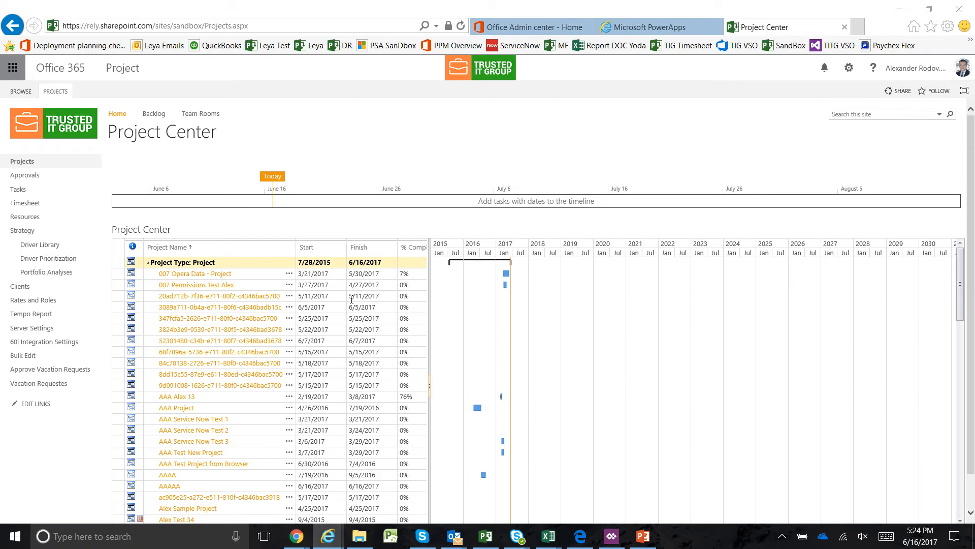
{"action": "left_click", "coordinate": [241, 27]}
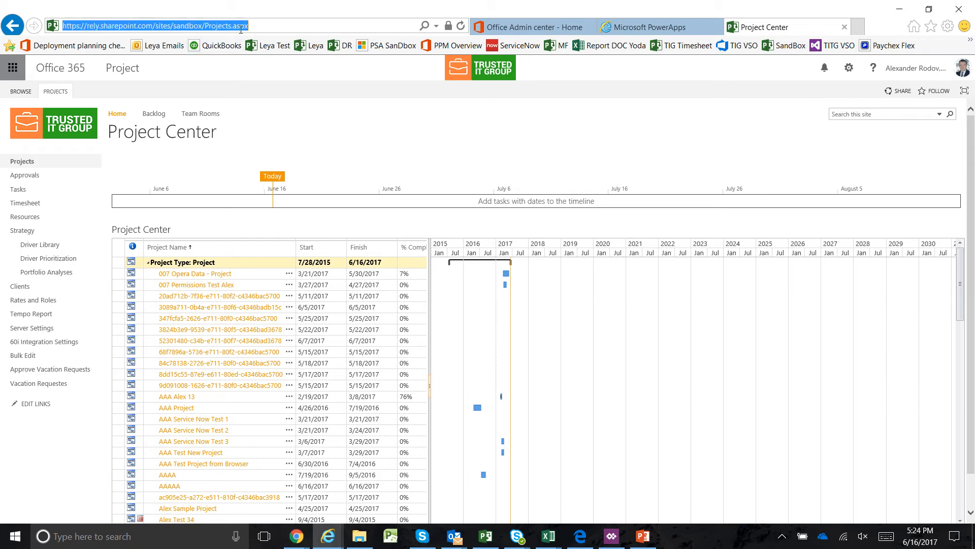
{"action": "left_click", "coordinate": [203, 26]}
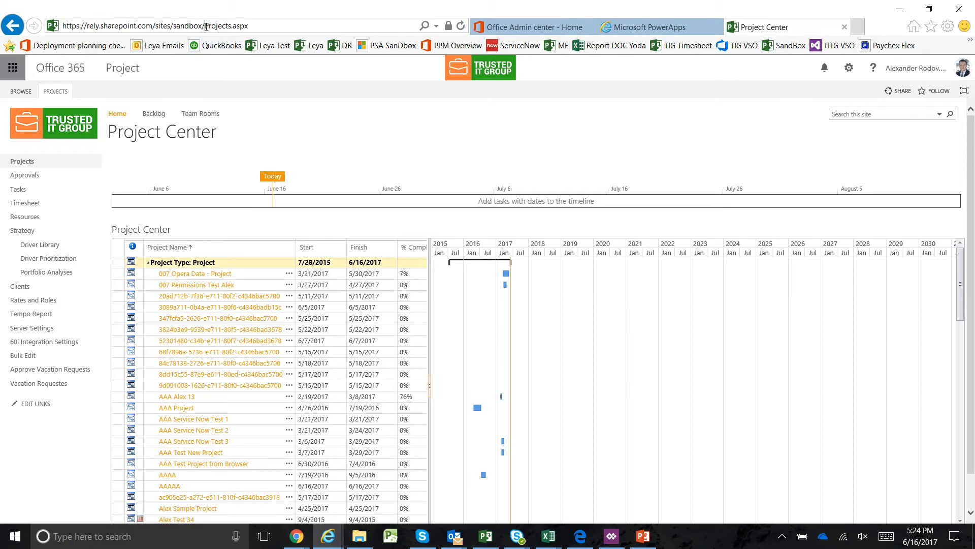
{"action": "left_click_drag", "start_coordinate": [206, 26], "coordinate": [53, 30]}
{"action": "key", "text": "ctrl+c"}
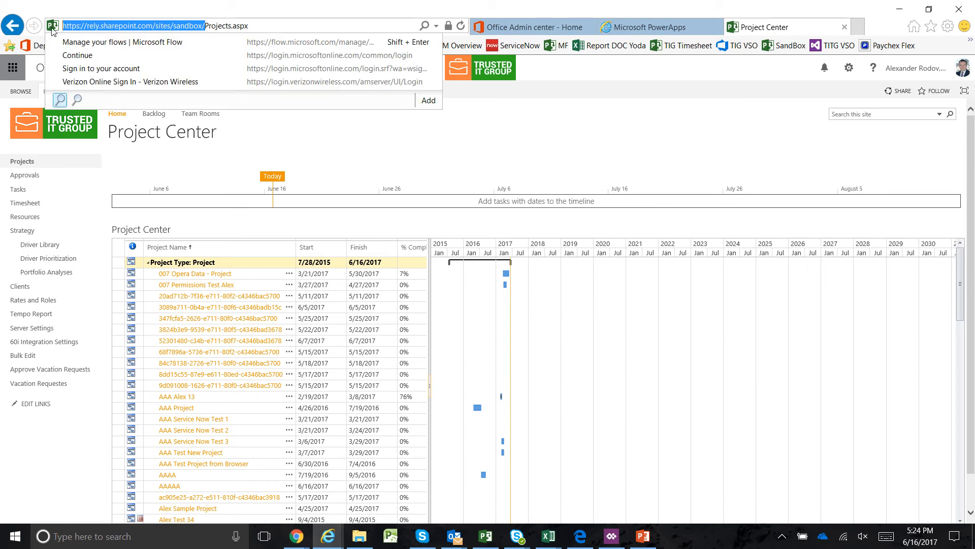
{"action": "key", "text": "alt+Tab"}
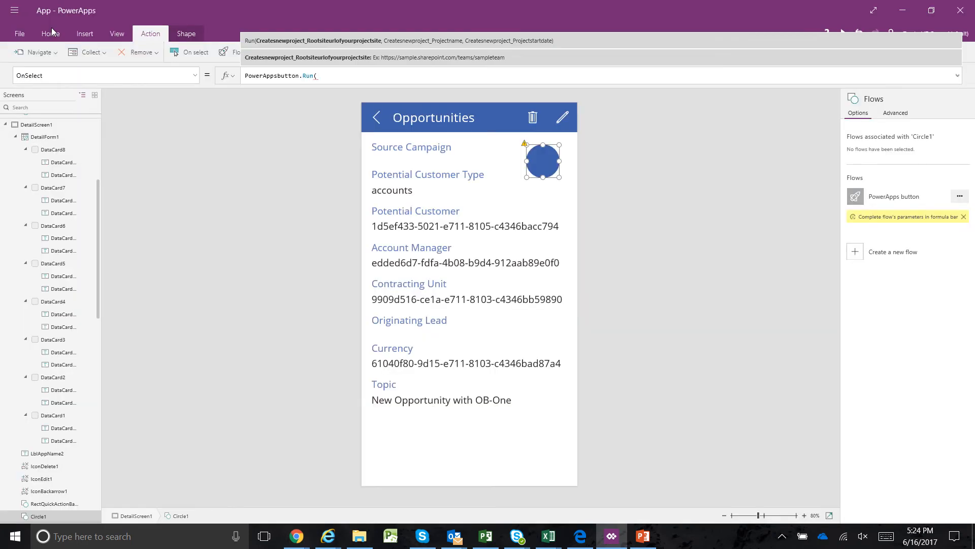
{"action": "left_click", "coordinate": [322, 71]}
{"action": "key", "text": "ctrl+v"}
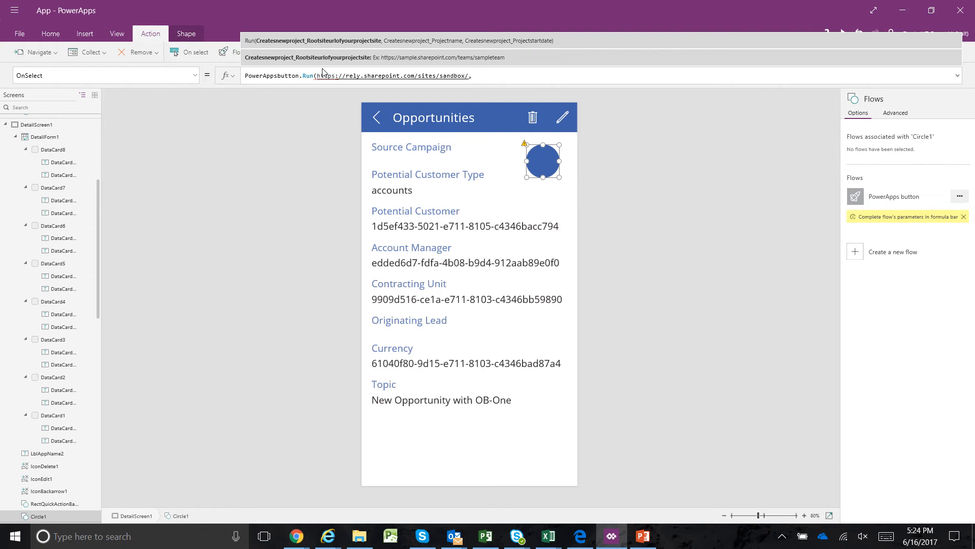
{"action": "type", "text": "\""}
{"action": "key", "text": "Left"}
{"action": "key", "text": "Left"}
{"action": "key", "text": "Left"}
{"action": "key", "text": "Left"}
{"action": "key", "text": "Left"}
{"action": "key", "text": "Left"}
{"action": "key", "text": "Left"}
{"action": "key", "text": "Left"}
{"action": "key", "text": "Left"}
{"action": "key", "text": "Left"}
{"action": "key", "text": "Left"}
{"action": "key", "text": "Left"}
{"action": "key", "text": "Left"}
{"action": "key", "text": "Left"}
{"action": "key", "text": "Left"}
{"action": "key", "text": "Left"}
{"action": "key", "text": "Left"}
{"action": "key", "text": "Left"}
{"action": "key", "text": "Left"}
{"action": "key", "text": "Left"}
{"action": "key", "text": "Left"}
{"action": "key", "text": "Left"}
{"action": "key", "text": "Left"}
{"action": "key", "text": "Left"}
{"action": "key", "text": "Left"}
{"action": "key", "text": "Left"}
{"action": "key", "text": "Left"}
{"action": "key", "text": "Left"}
{"action": "key", "text": "Left"}
{"action": "key", "text": "Right"}
{"action": "key", "text": "Right"}
{"action": "key", "text": "Right"}
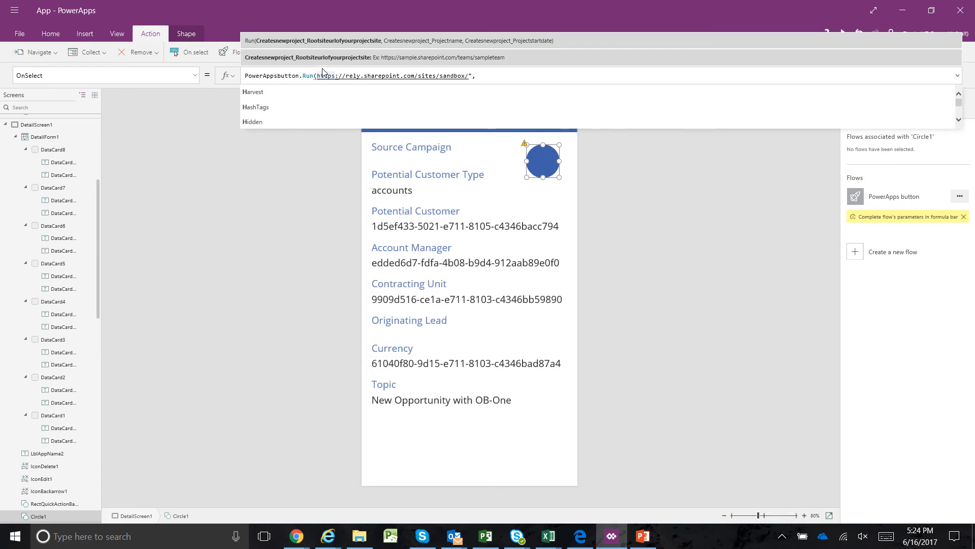
{"action": "key", "text": "Left"}
{"action": "key", "text": "Left"}
{"action": "key", "text": "Left"}
{"action": "mouse_move", "coordinate": [479, 3]}
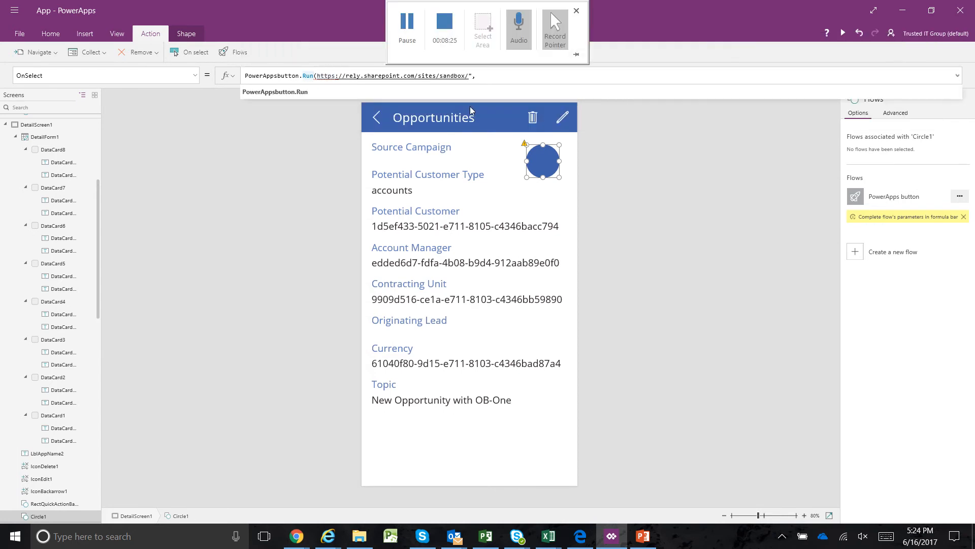
{"action": "mouse_move", "coordinate": [421, 5]}
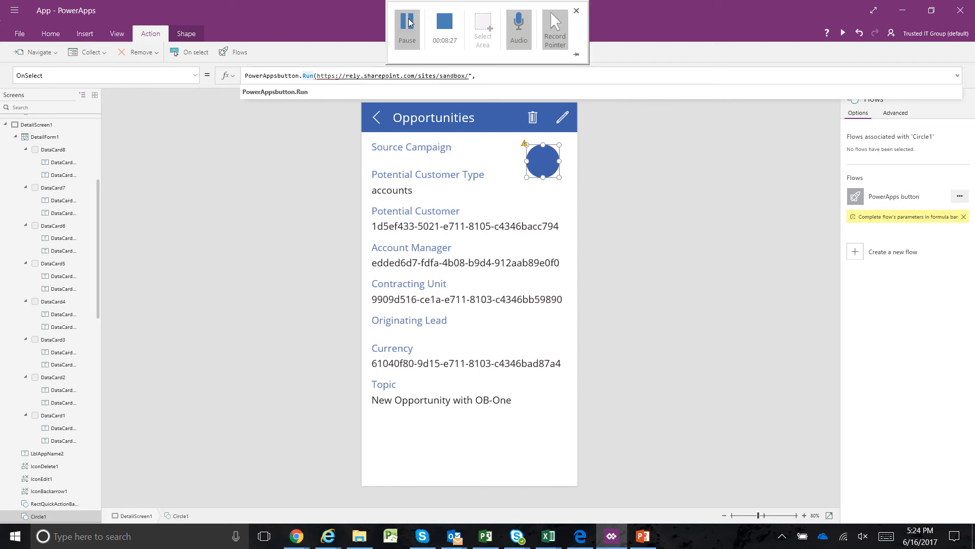
{"action": "left_click", "coordinate": [407, 33]}
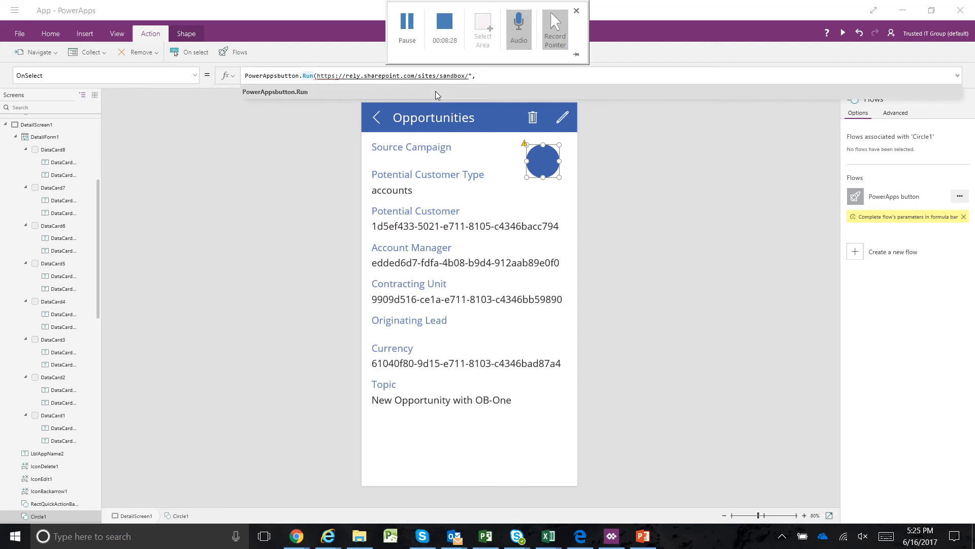
{"action": "mouse_move", "coordinate": [451, 4]}
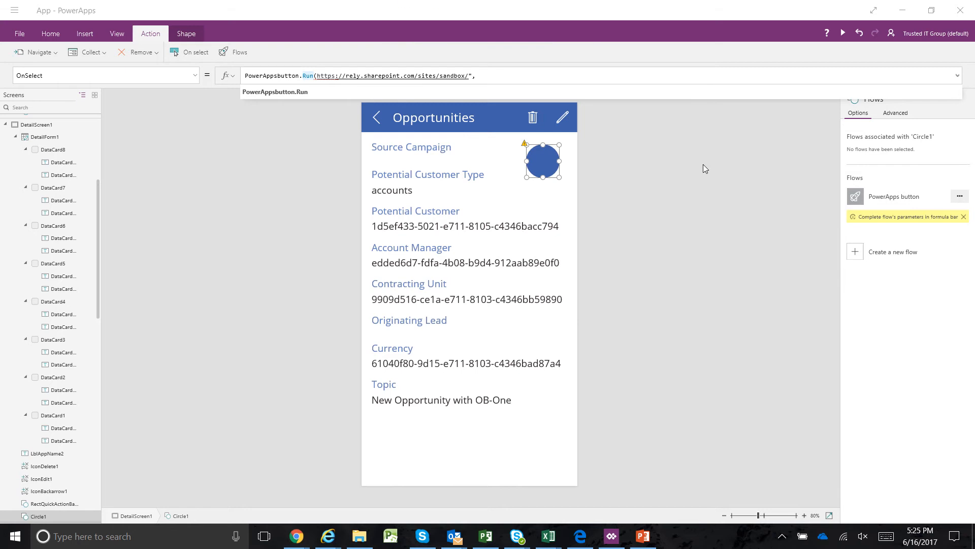
{"action": "left_click", "coordinate": [318, 76]}
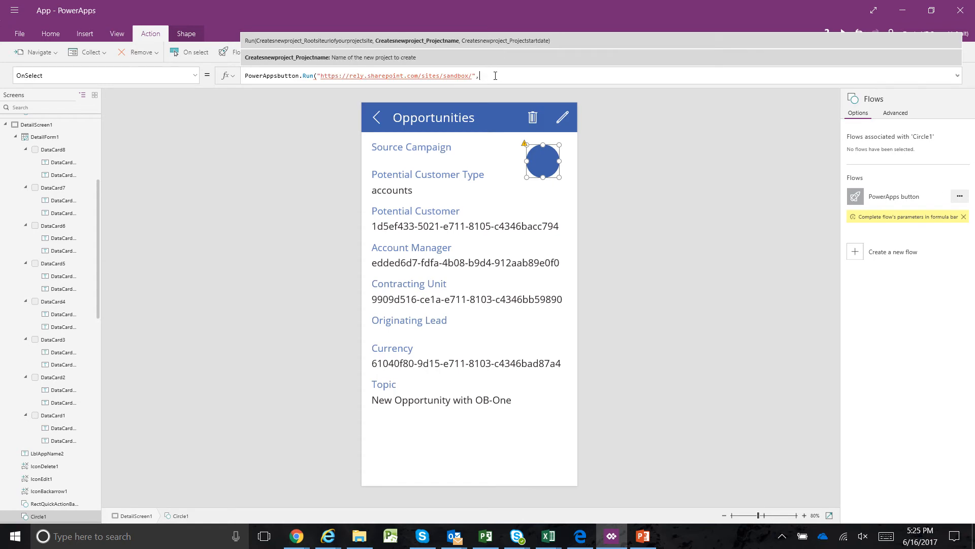
Inspect the Topic card and the browse gallery's title label for the opportunity name source, and return to the New Opportunity with OB-One details
{"action": "left_click", "coordinate": [395, 388]}
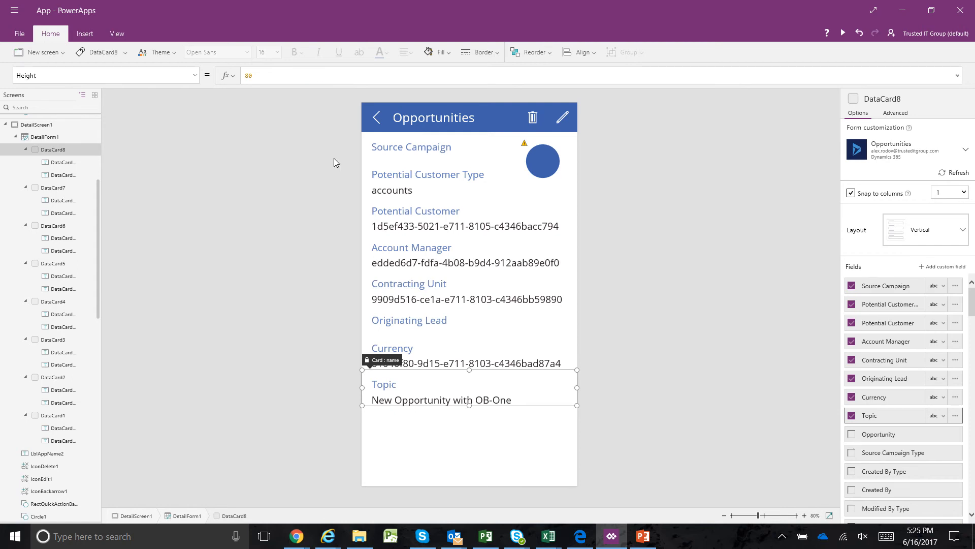
{"action": "left_click", "coordinate": [375, 120]}
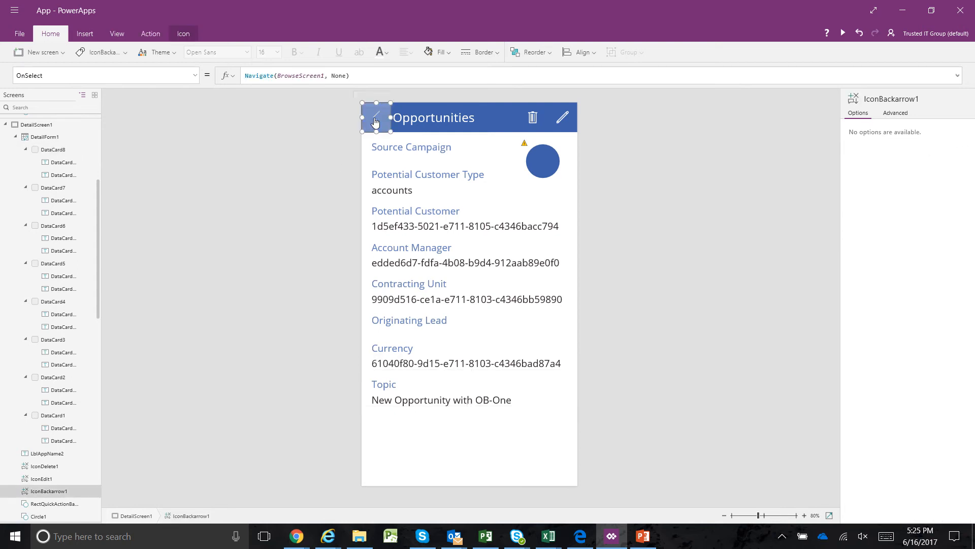
{"action": "left_click", "coordinate": [375, 120], "text": "alt"}
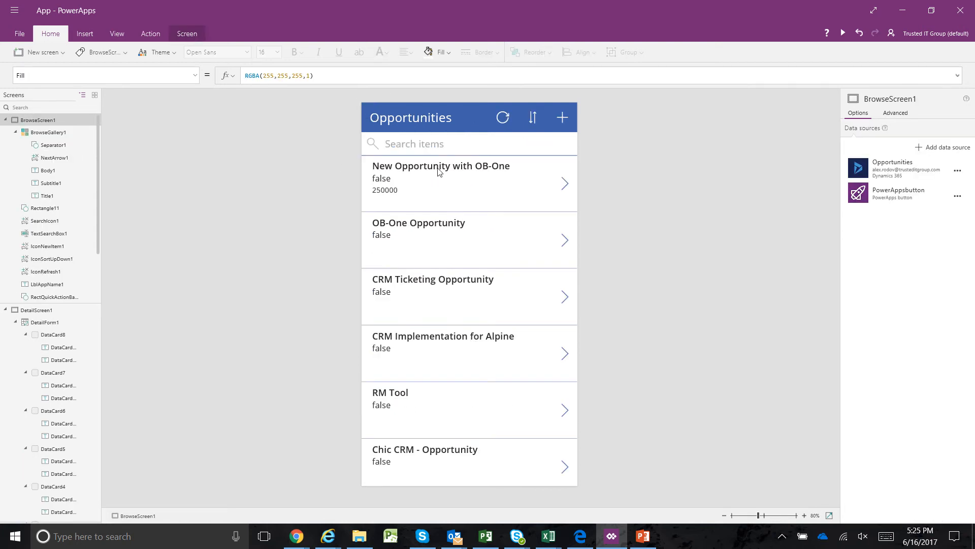
{"action": "left_click", "coordinate": [456, 169]}
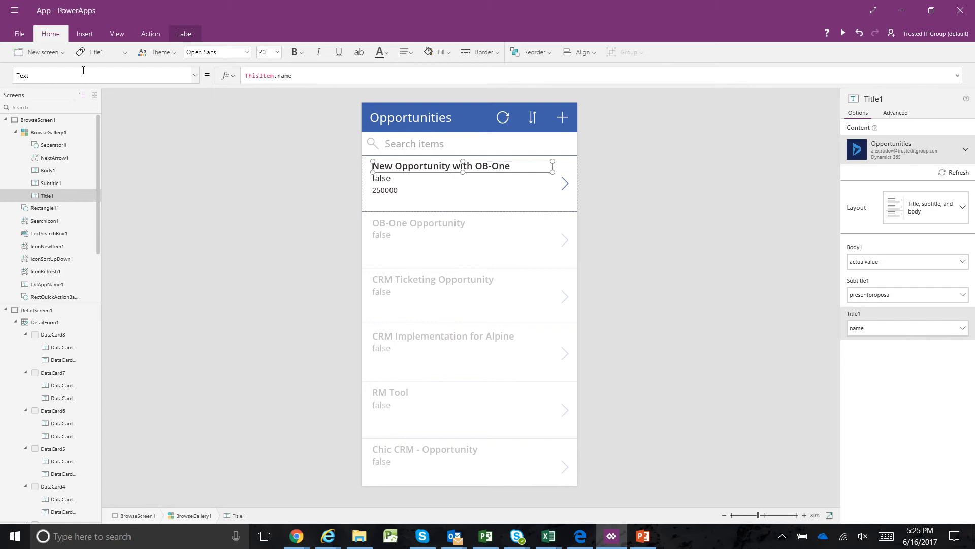
{"action": "left_click", "coordinate": [566, 188]}
{"action": "left_click", "coordinate": [565, 188], "text": "alt"}
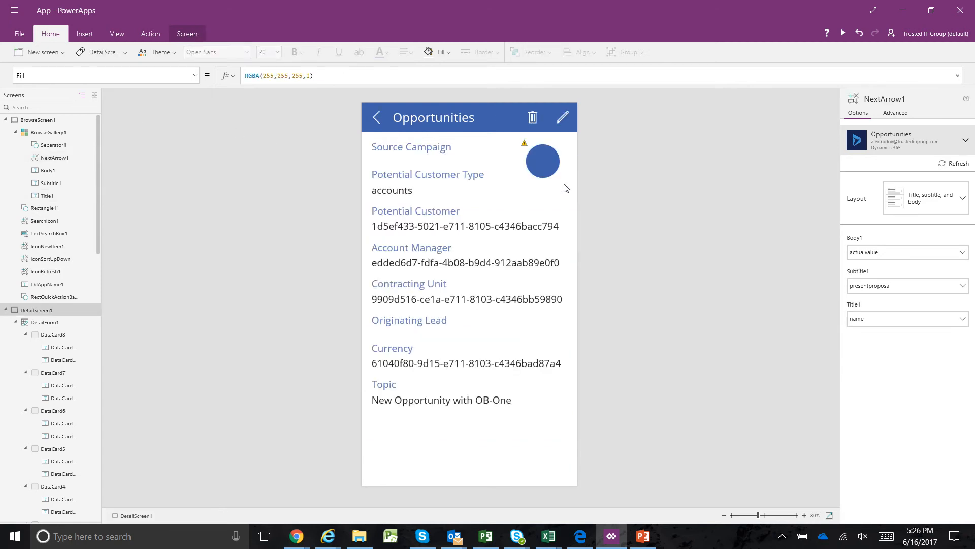
Try to reference ThisItem as the project name argument in the circle's OnSelect formula
{"action": "left_click", "coordinate": [549, 170]}
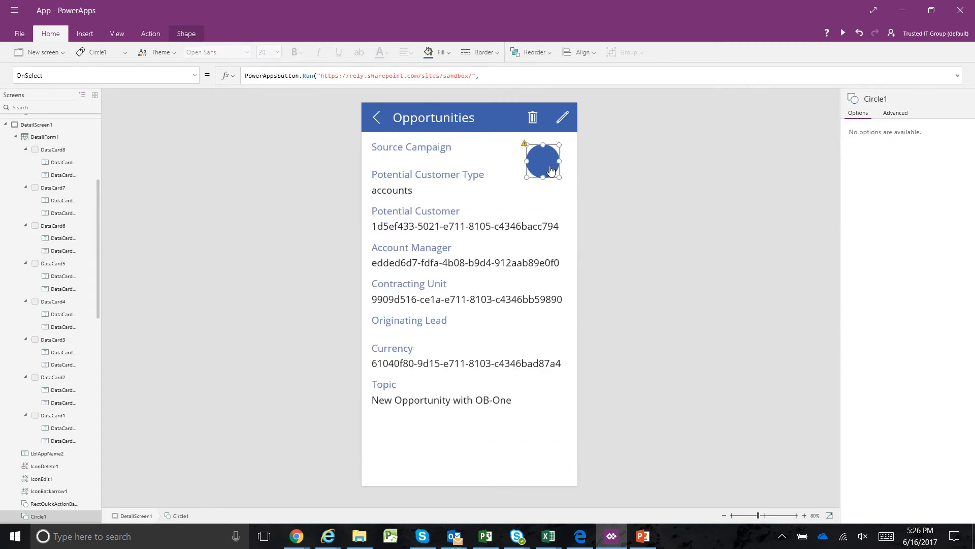
{"action": "left_click", "coordinate": [510, 76]}
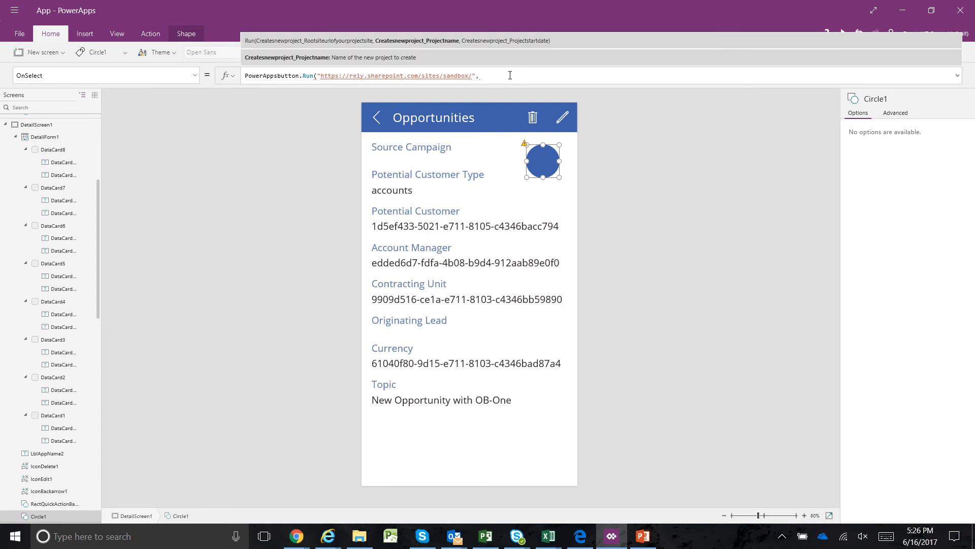
{"action": "type", "text": "thise"}
{"action": "key", "text": "BackSpace"}
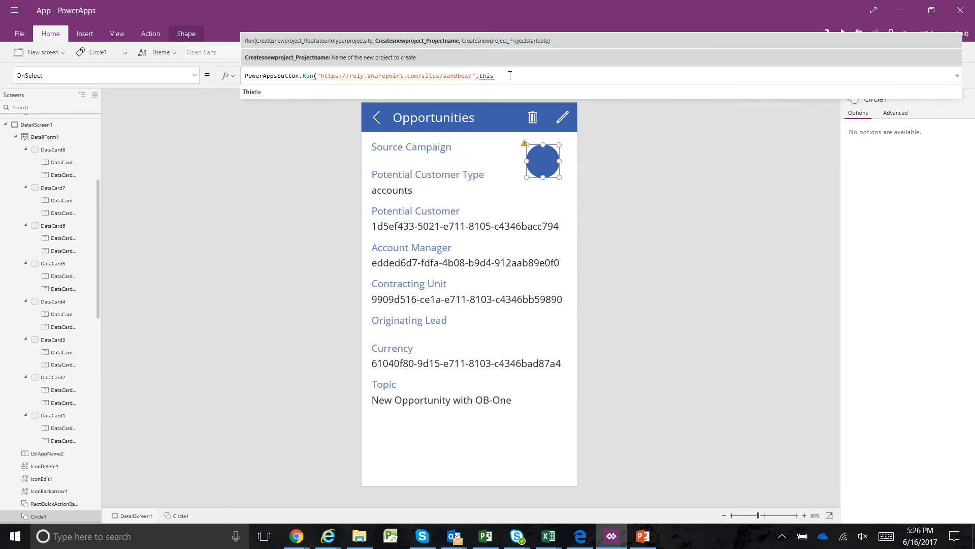
{"action": "type", "text": "ite."}
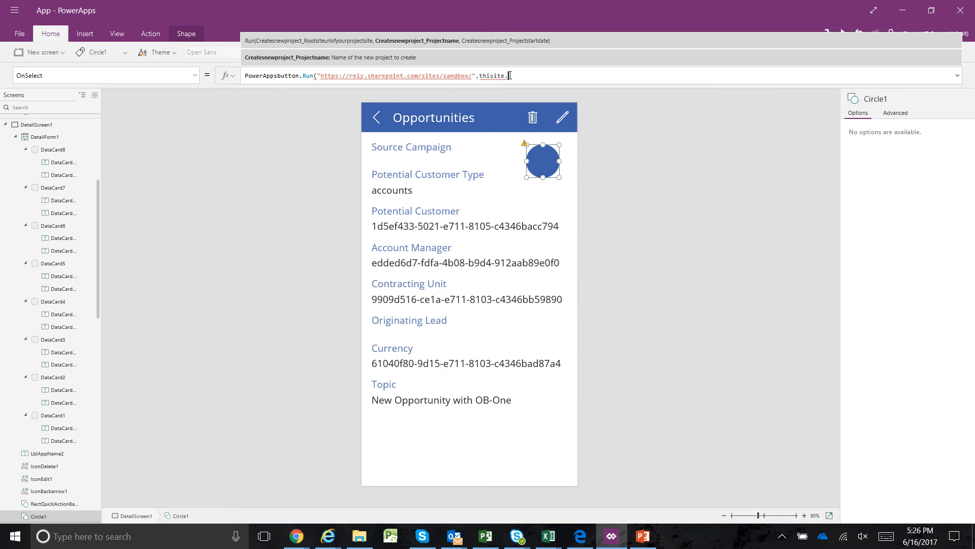
{"action": "key", "text": "BackSpace"}
{"action": "key", "text": "BackSpace"}
{"action": "key", "text": "BackSpace"}
{"action": "key", "text": "BackSpace"}
{"action": "key", "text": "BackSpace"}
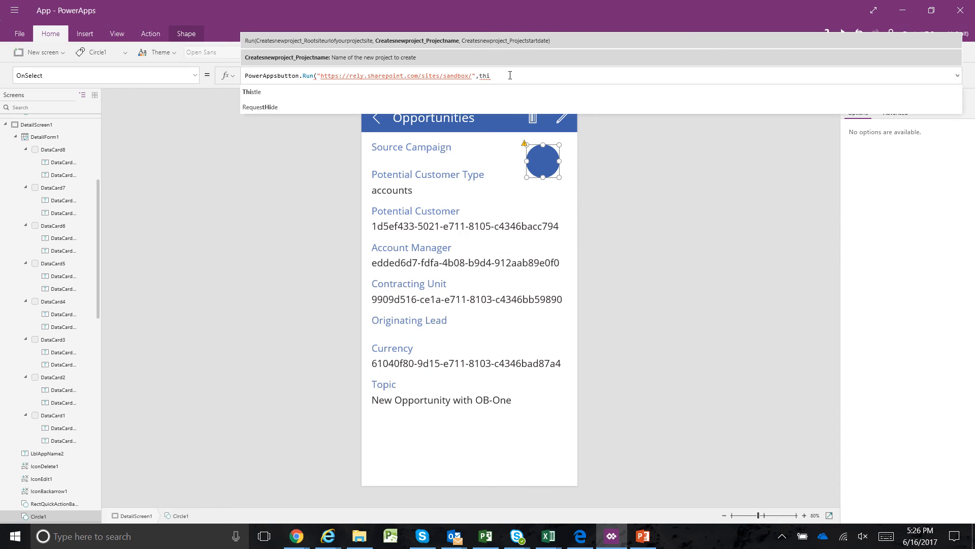
{"action": "type", "text": "sitem."}
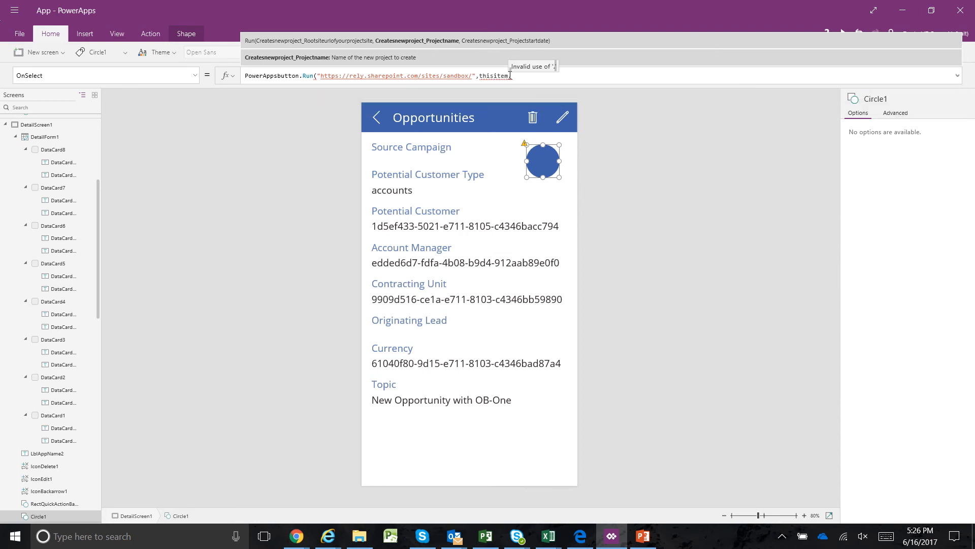
{"action": "type", "text": "ti"}
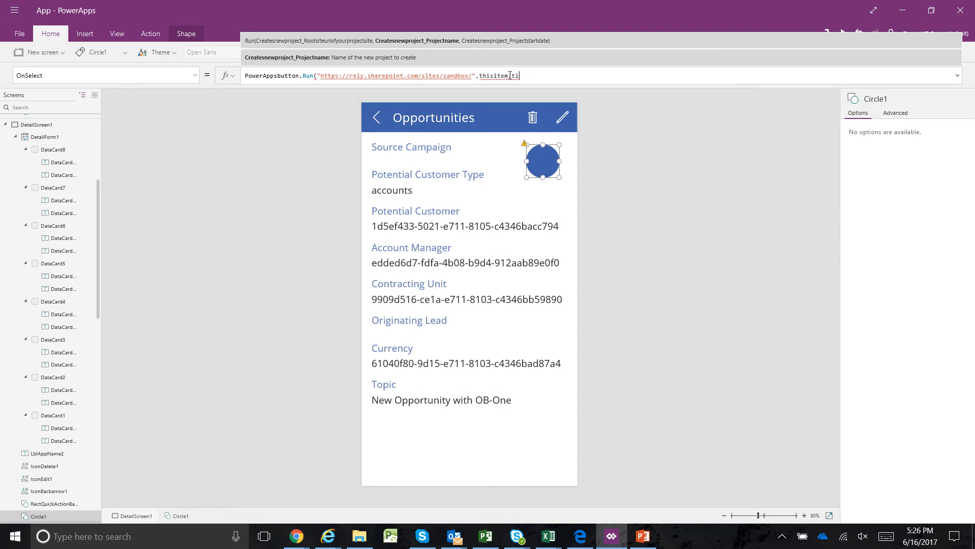
{"action": "key", "text": "BackSpace"}
{"action": "key", "text": "BackSpace"}
{"action": "key", "text": "BackSpace"}
{"action": "key", "text": "BackSpace"}
{"action": "key", "text": "BackSpace"}
{"action": "key", "text": "BackSpace"}
{"action": "key", "text": "BackSpace"}
{"action": "key", "text": "BackSpace"}
{"action": "key", "text": "BackSpace"}
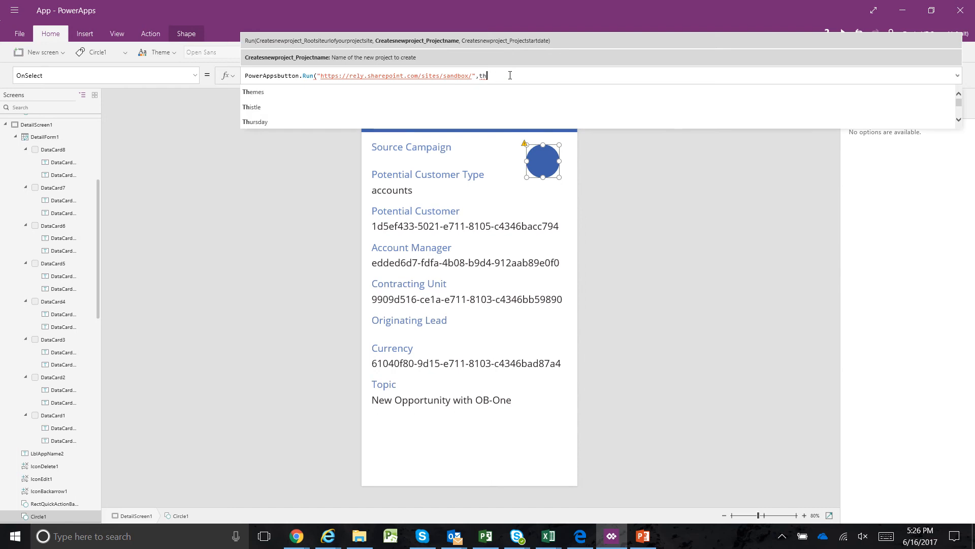
{"action": "key", "text": "BackSpace"}
{"action": "key", "text": "BackSpace"}
{"action": "key", "text": "BackSpace"}
Enter Title1 as the project name argument in the circle's flow Run formula, followed by a comma
{"action": "type", "text": "tit"}
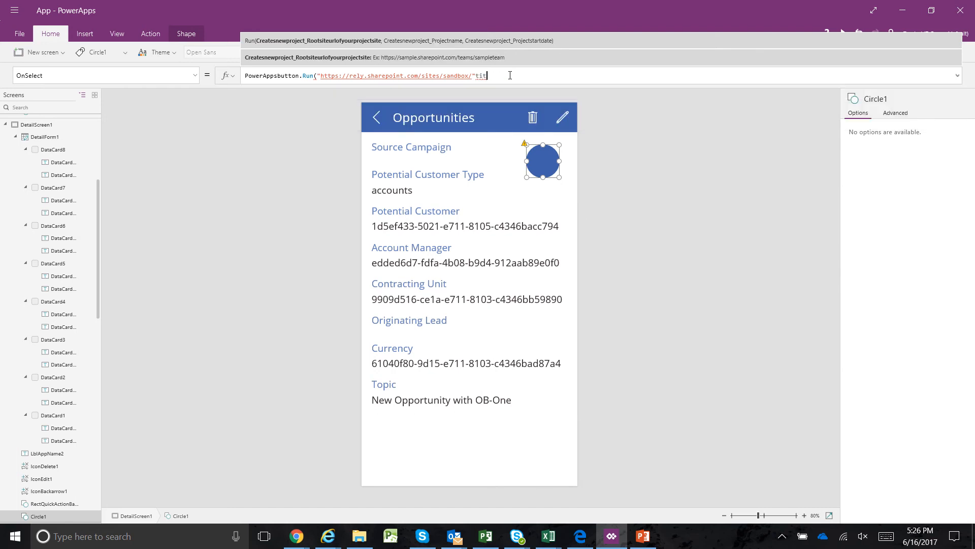
{"action": "type", "text": "le"}
{"action": "key", "text": "BackSpace"}
{"action": "key", "text": "BackSpace"}
{"action": "key", "text": "BackSpace"}
{"action": "key", "text": "BackSpace"}
{"action": "key", "text": "BackSpace"}
{"action": "type", "text": ","}
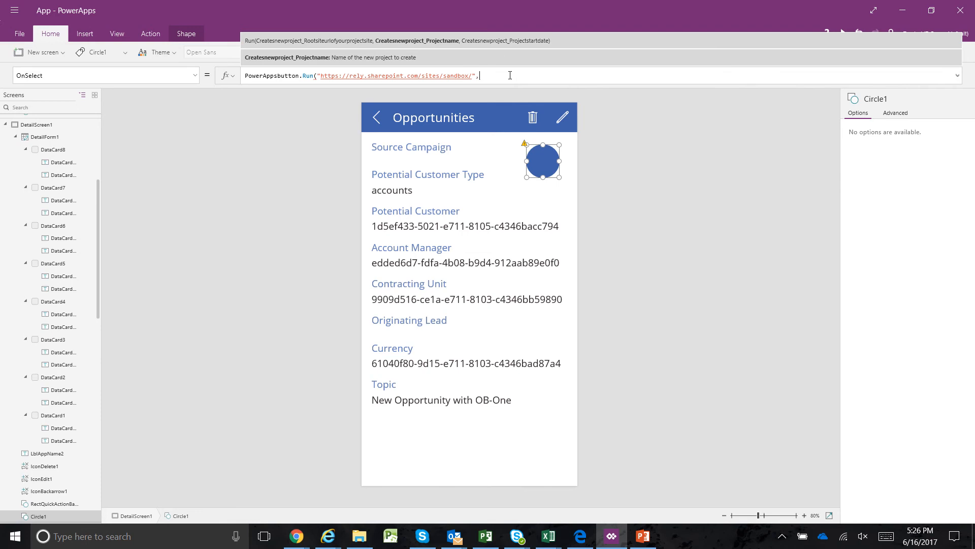
{"action": "type", "text": "totle1"}
{"action": "key", "text": "BackSpace"}
{"action": "key", "text": "BackSpace"}
{"action": "key", "text": "BackSpace"}
{"action": "key", "text": "BackSpace"}
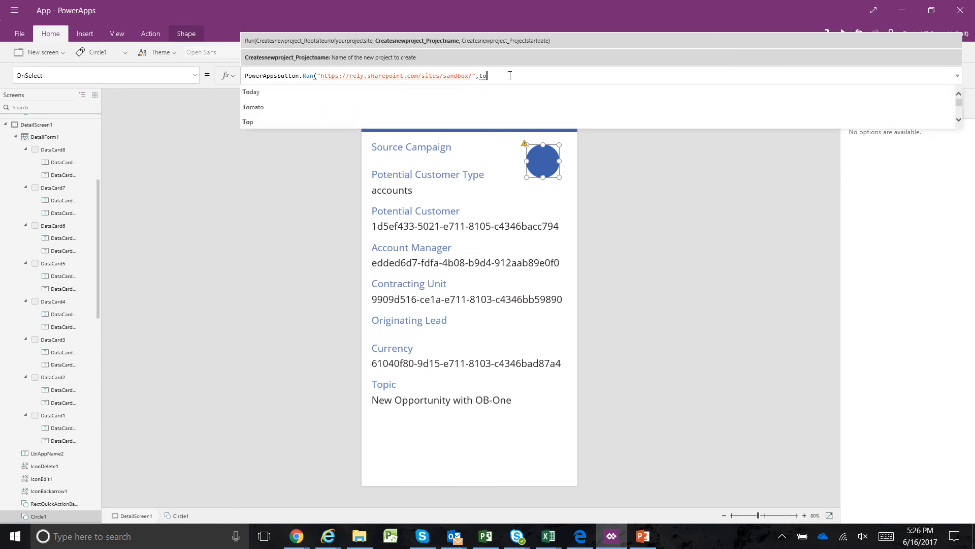
{"action": "key", "text": "BackSpace"}
{"action": "type", "text": "it"}
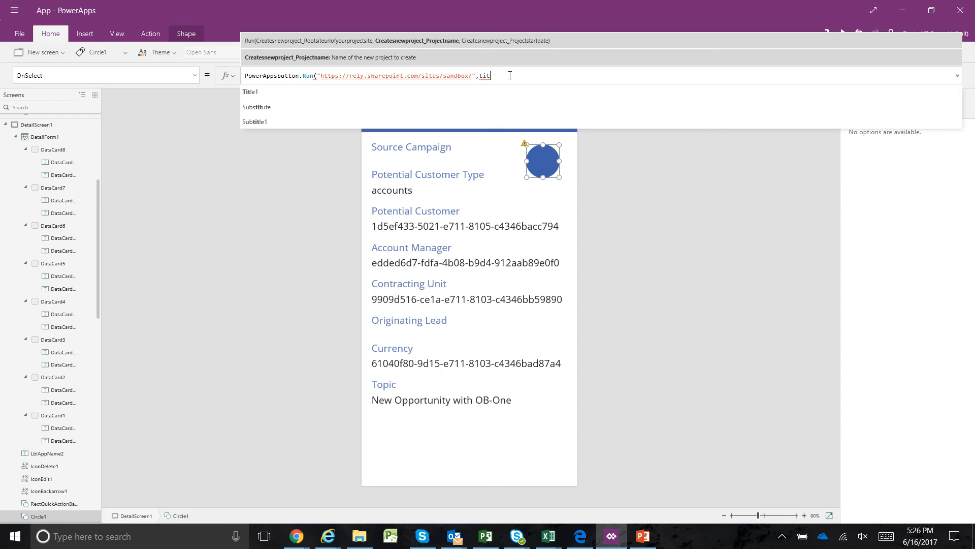
{"action": "left_click", "coordinate": [257, 91]}
{"action": "type", "text": ","}
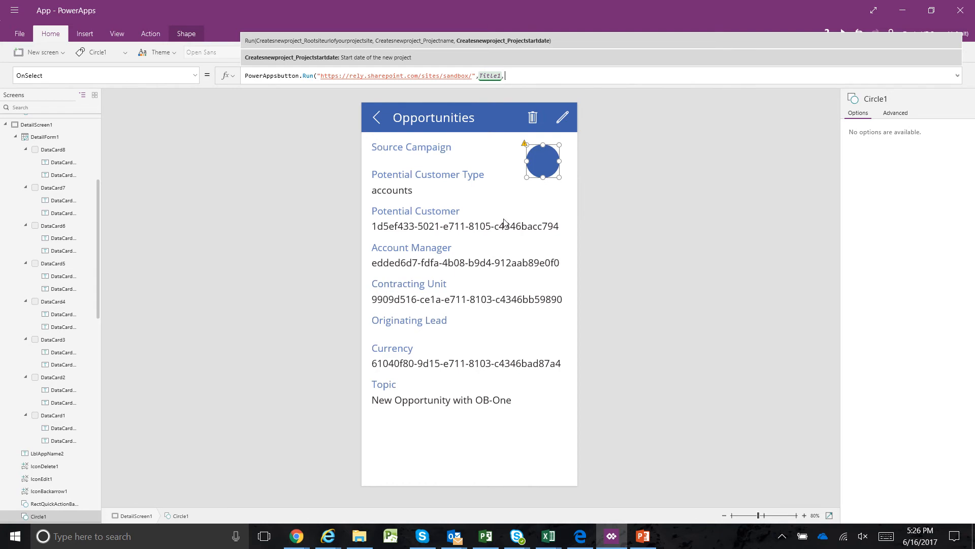
{"action": "left_click", "coordinate": [456, 205]}
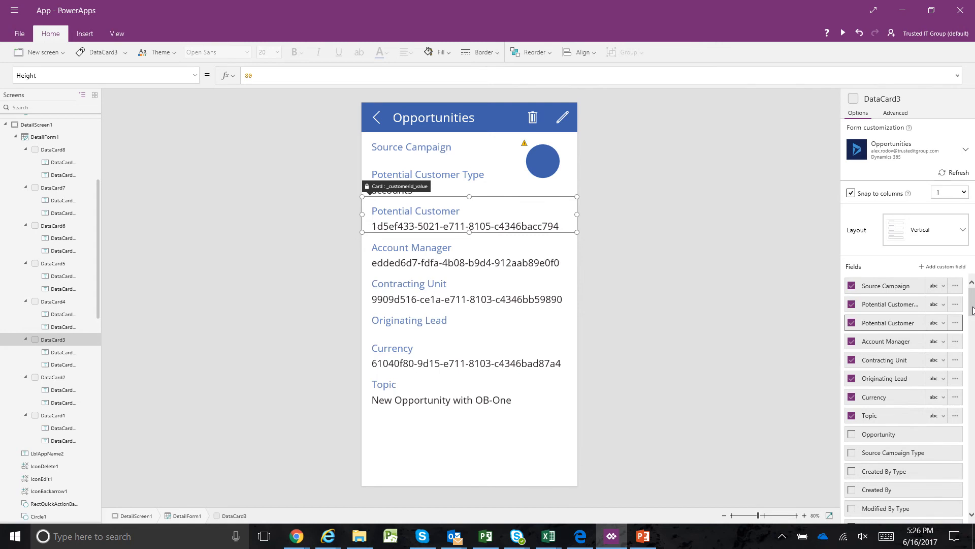
{"action": "left_click_drag", "start_coordinate": [972, 310], "coordinate": [972, 330]}
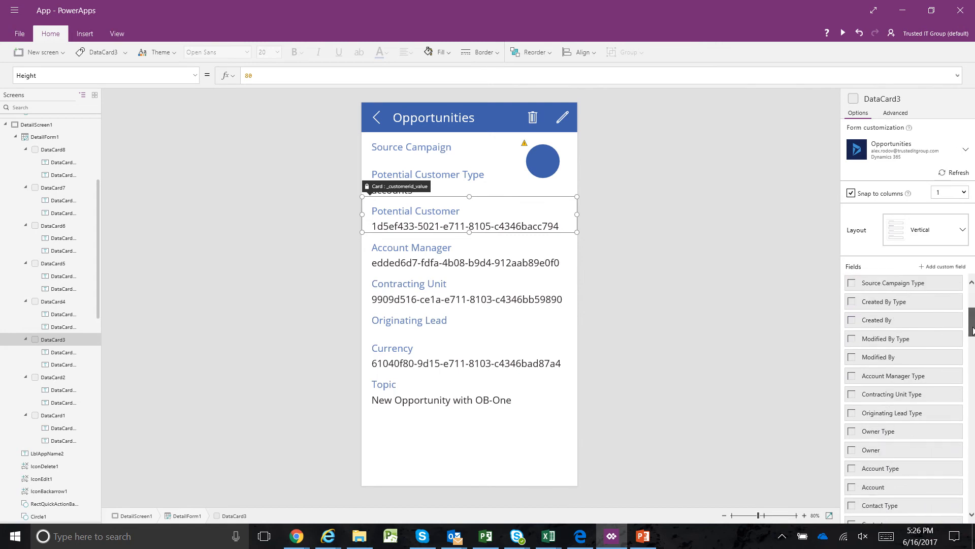
{"action": "left_click", "coordinate": [852, 321]}
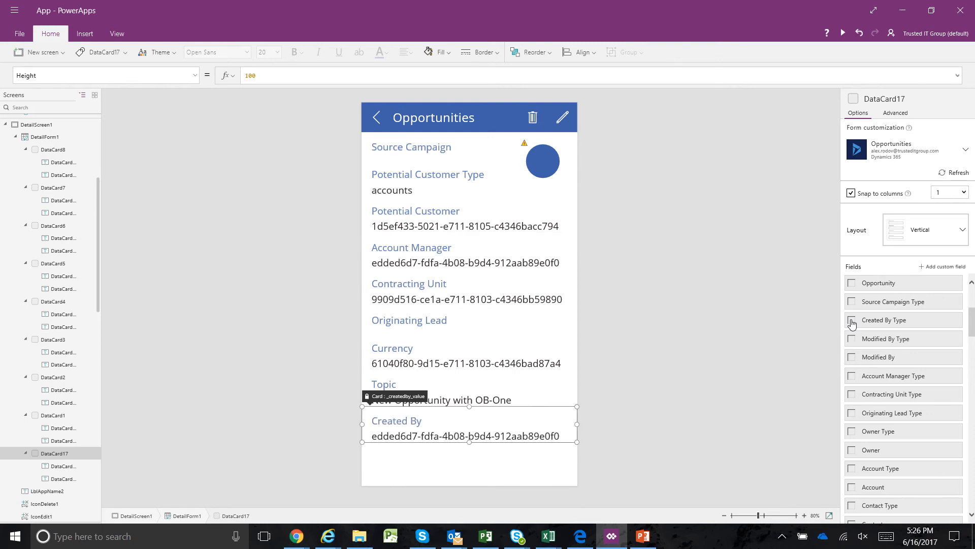
{"action": "left_click_drag", "start_coordinate": [971, 325], "coordinate": [971, 318]}
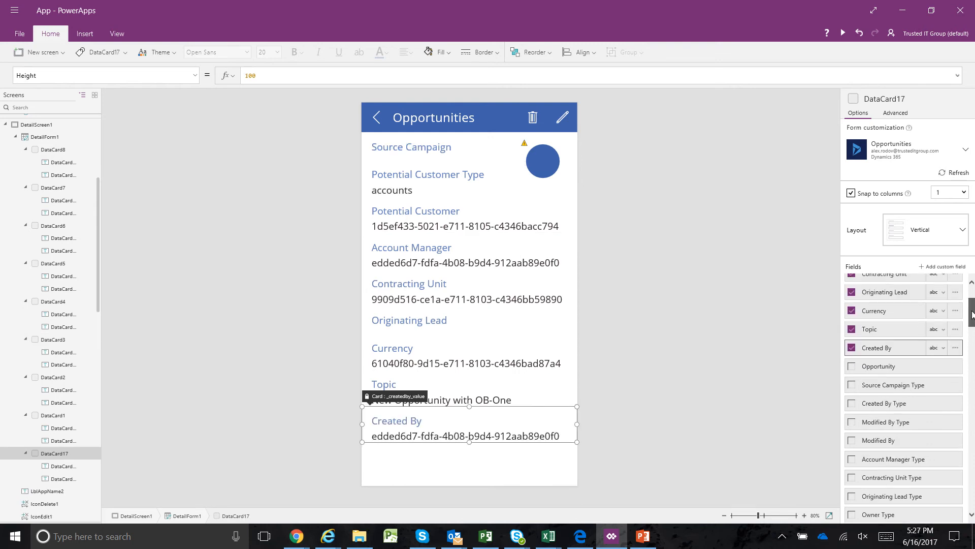
{"action": "key", "text": "Delete"}
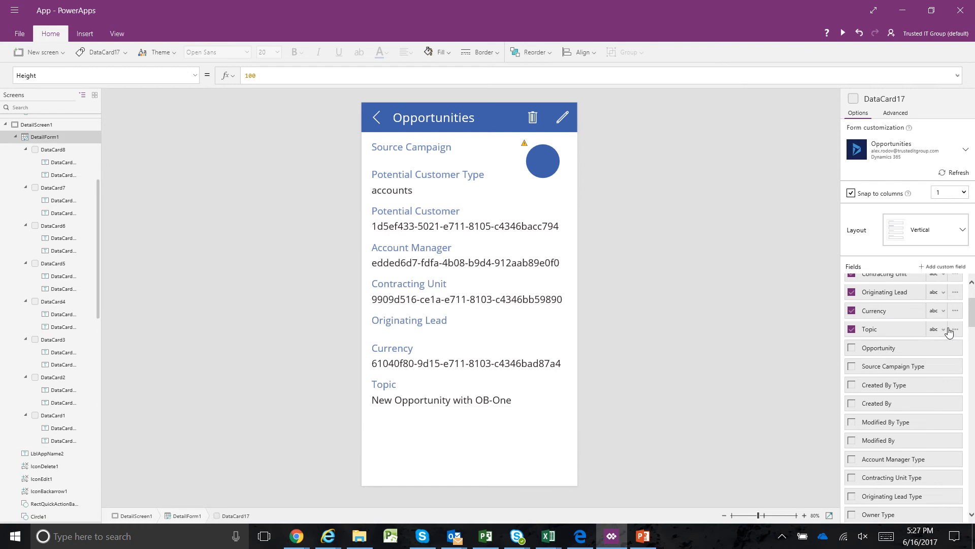
Add the Created On field to the detail form
{"action": "left_click_drag", "start_coordinate": [972, 319], "coordinate": [972, 378]}
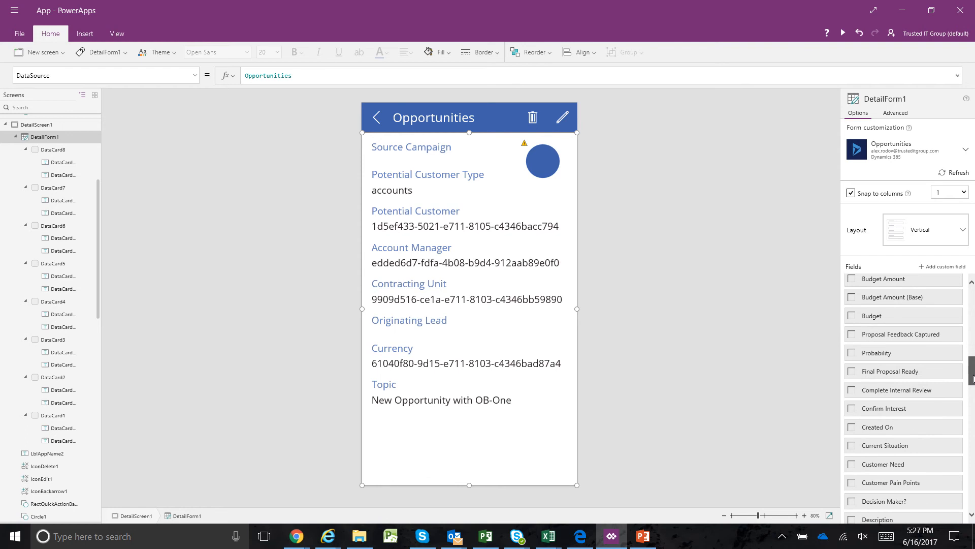
{"action": "left_click", "coordinate": [852, 430]}
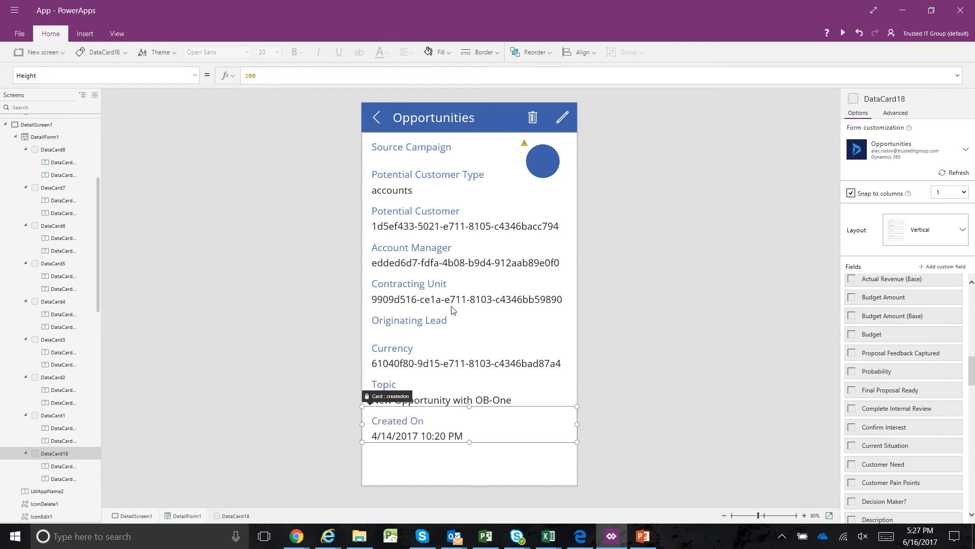
Try to add a project start date argument to the circle's OnSelect formula, and check the Created On card's name
{"action": "left_click", "coordinate": [551, 167]}
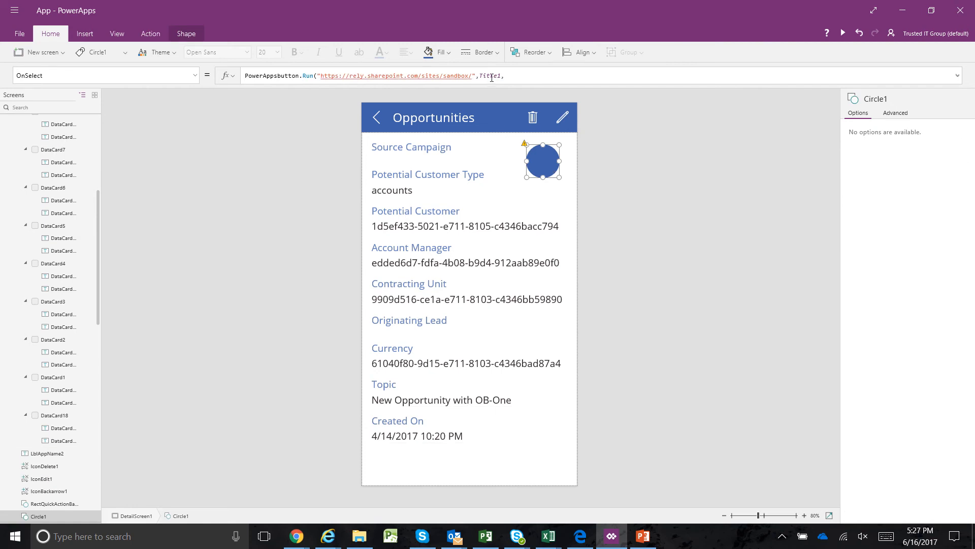
{"action": "left_click", "coordinate": [507, 75]}
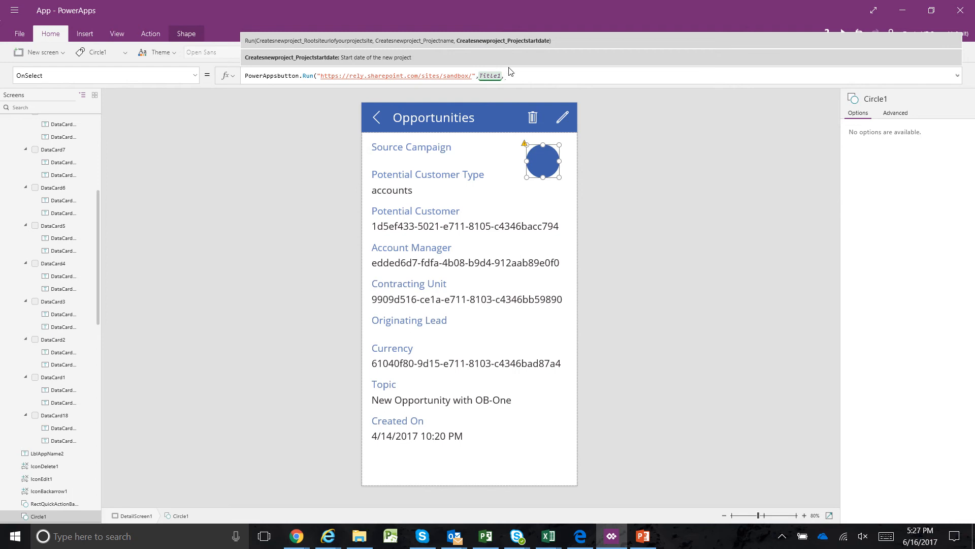
{"action": "type", "text": "cre"}
{"action": "key", "text": "BackSpace"}
{"action": "key", "text": "BackSpace"}
{"action": "key", "text": "BackSpace"}
{"action": "left_click", "coordinate": [414, 430]}
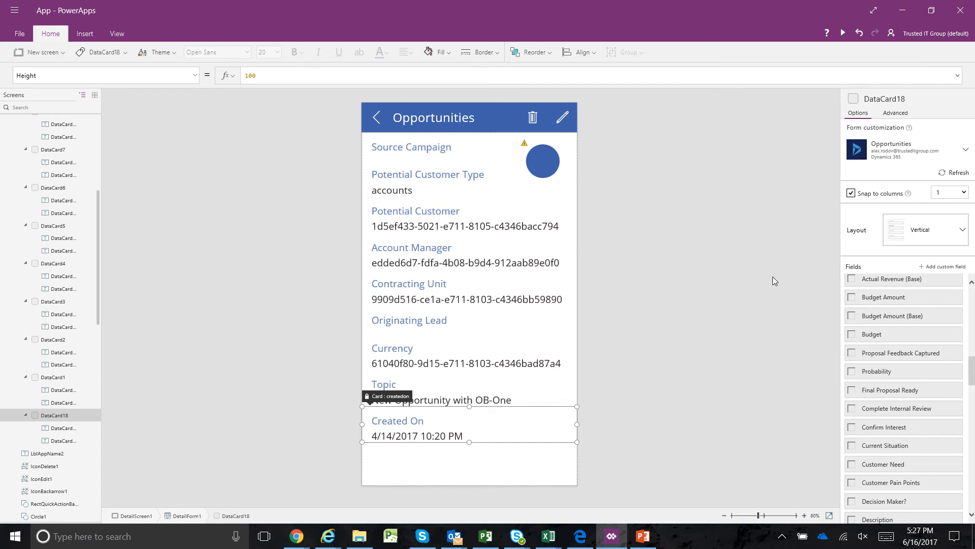
Try to reference createdon as the project start date argument in the circle's flow Run formula
{"action": "left_click", "coordinate": [549, 166]}
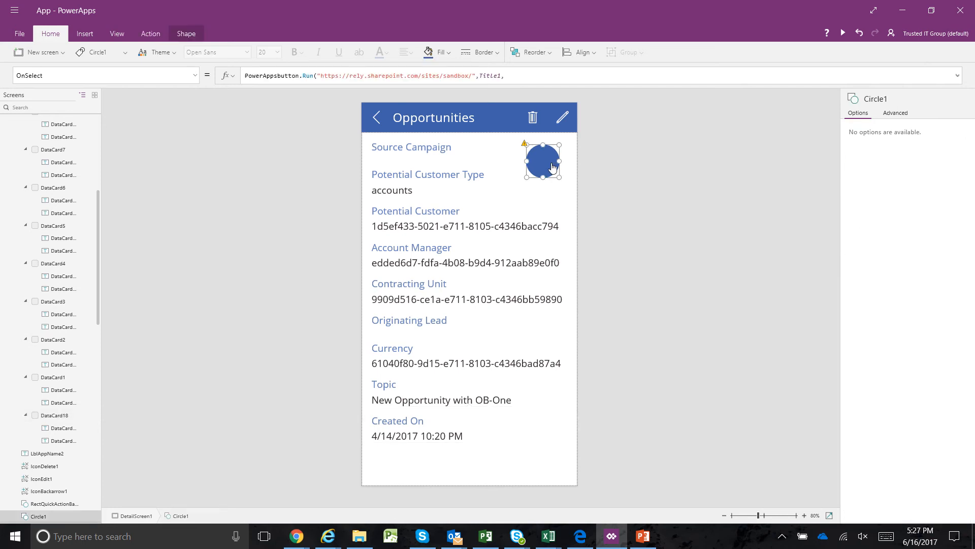
{"action": "left_click", "coordinate": [511, 76]}
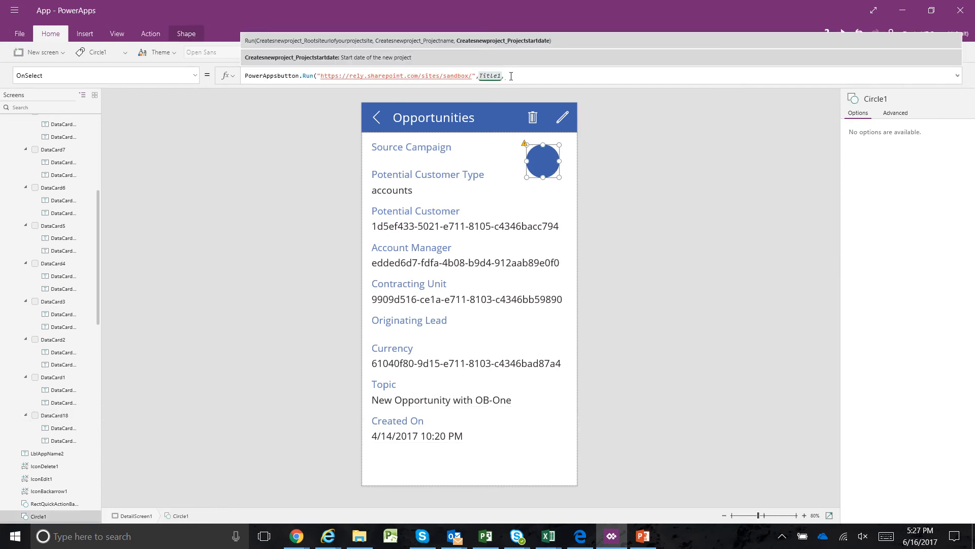
{"action": "type", "text": "create"}
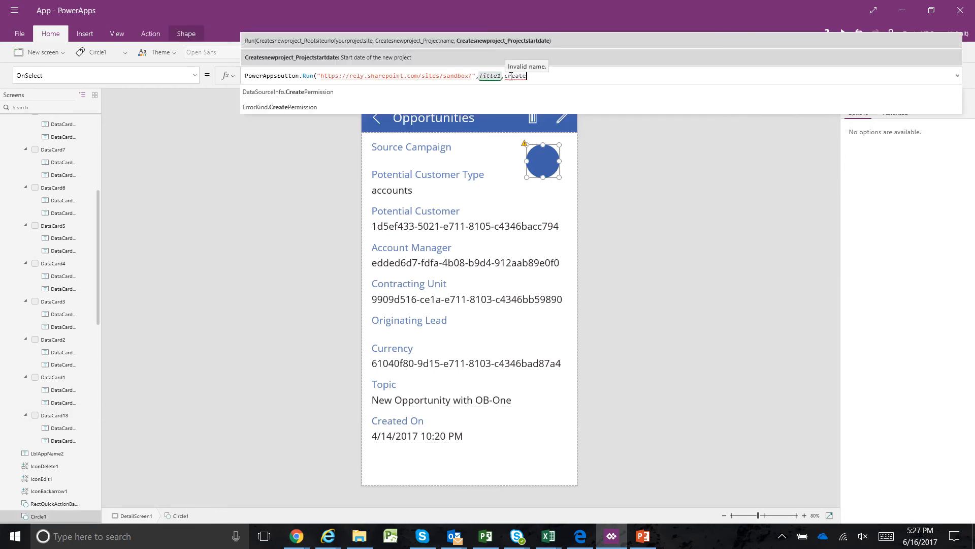
{"action": "type", "text": "don,"}
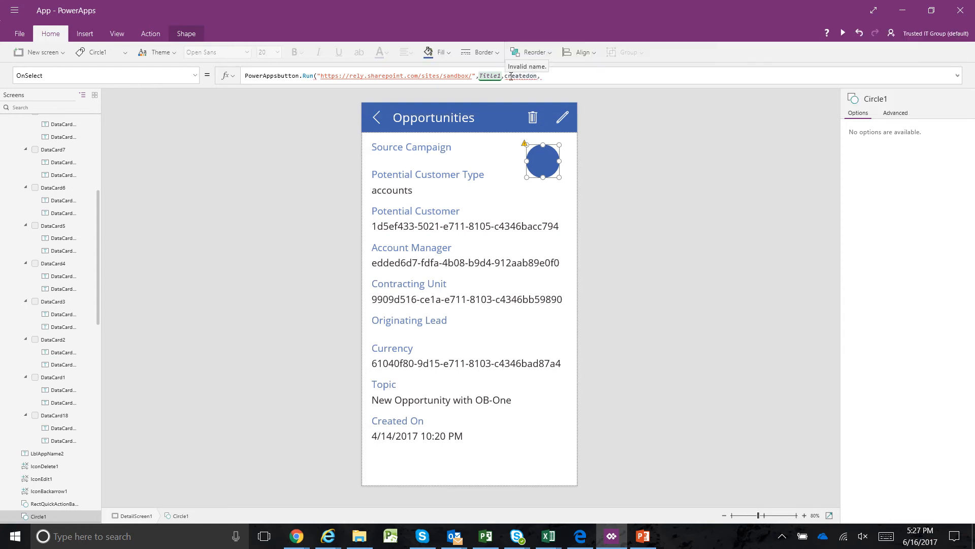
{"action": "key", "text": "BackSpace"}
{"action": "key", "text": "BackSpace"}
{"action": "key", "text": "BackSpace"}
{"action": "key", "text": "BackSpace"}
{"action": "key", "text": "BackSpace"}
{"action": "key", "text": "BackSpace"}
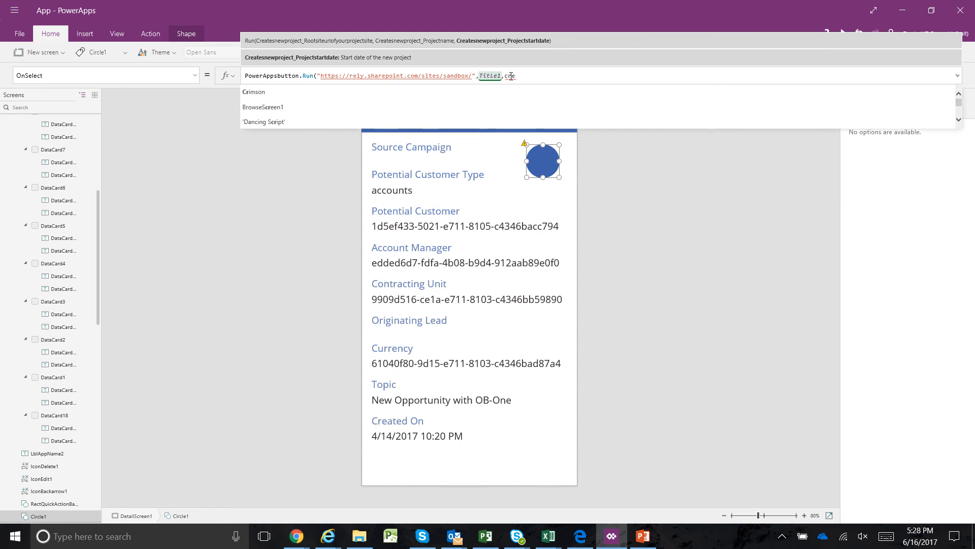
{"action": "key", "text": "BackSpace"}
{"action": "key", "text": "BackSpace"}
{"action": "key", "text": "BackSpace"}
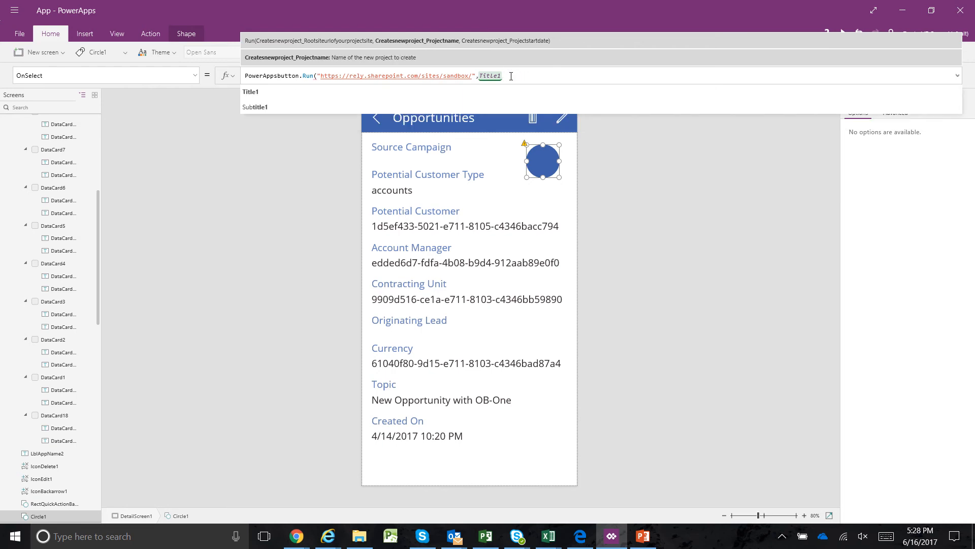
{"action": "type", "text": ","}
Return to the browse screen and bind the gallery's Body1 label to the createdon field
{"action": "left_click", "coordinate": [376, 118]}
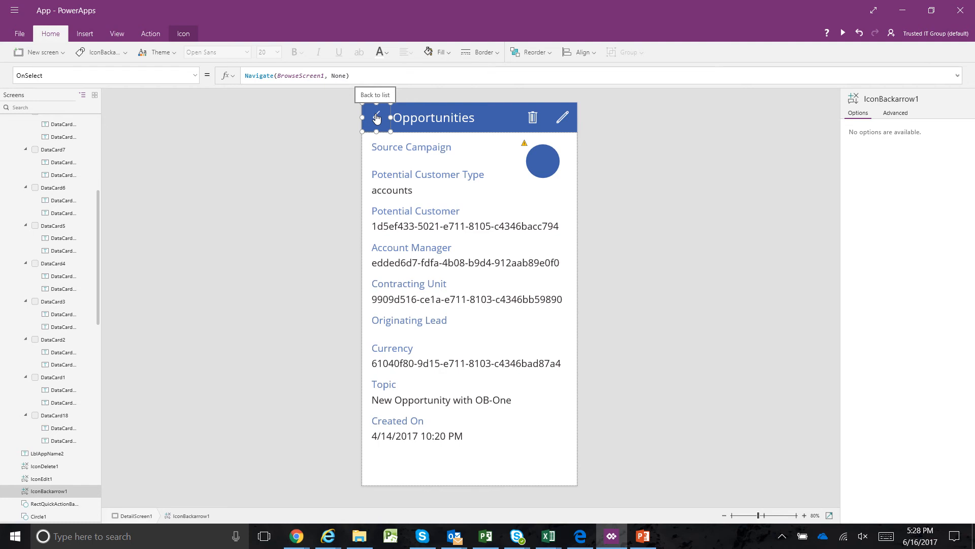
{"action": "left_click", "coordinate": [376, 117], "text": "alt"}
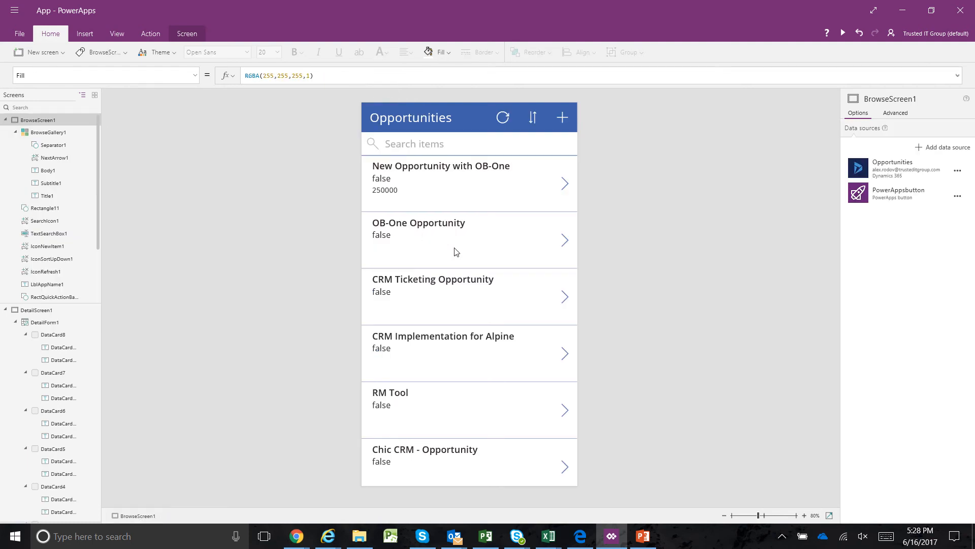
{"action": "left_click", "coordinate": [455, 343]}
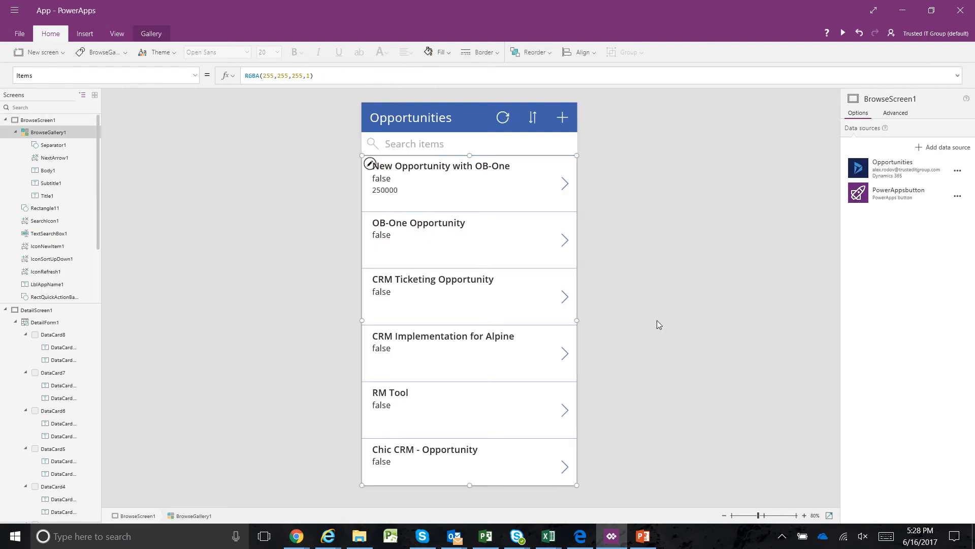
{"action": "left_click", "coordinate": [395, 190]}
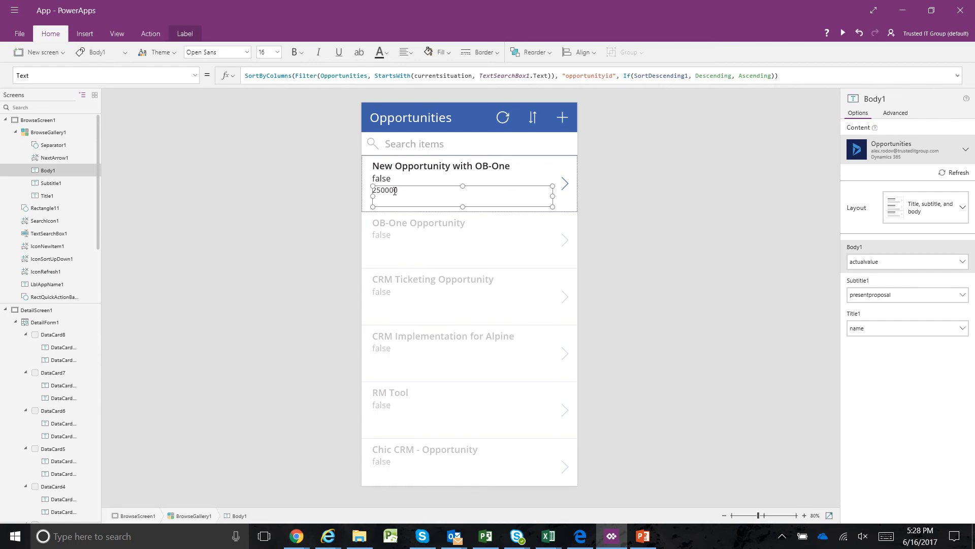
{"action": "left_click", "coordinate": [965, 262]}
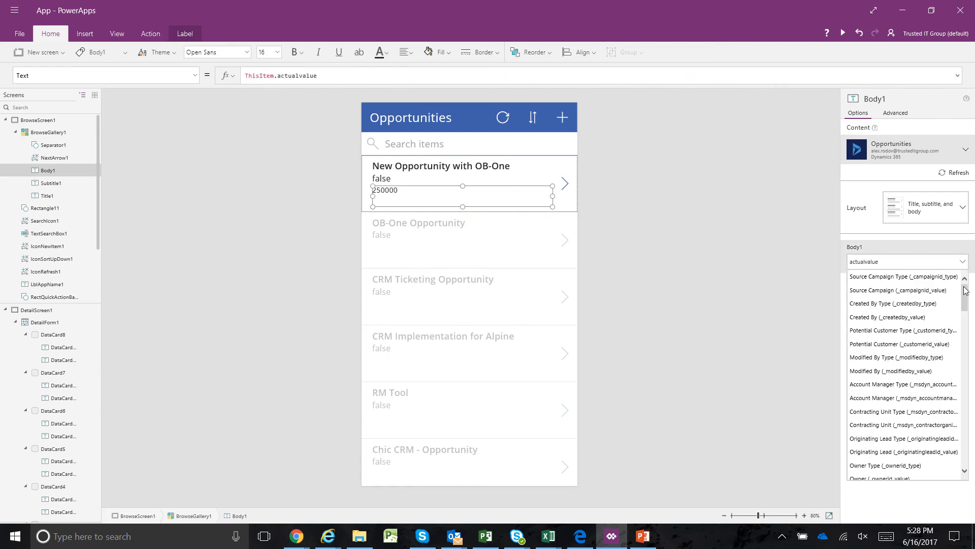
{"action": "left_click_drag", "start_coordinate": [967, 303], "coordinate": [969, 381]}
{"action": "left_click", "coordinate": [925, 361]}
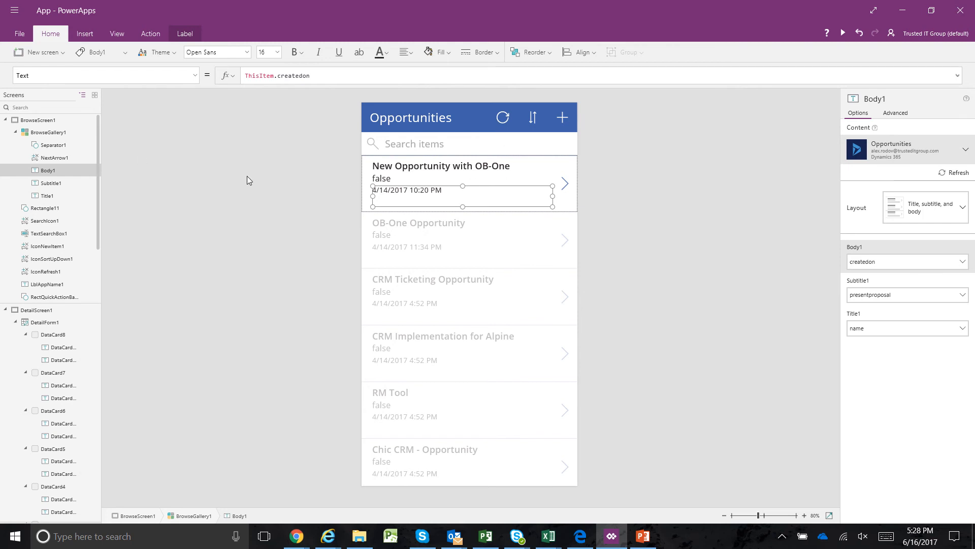
Return to the New Opportunity with OB-One details and complete the circle's Run formula with Body1 as the start date argument and a closing parenthesis
{"action": "left_click", "coordinate": [565, 186]}
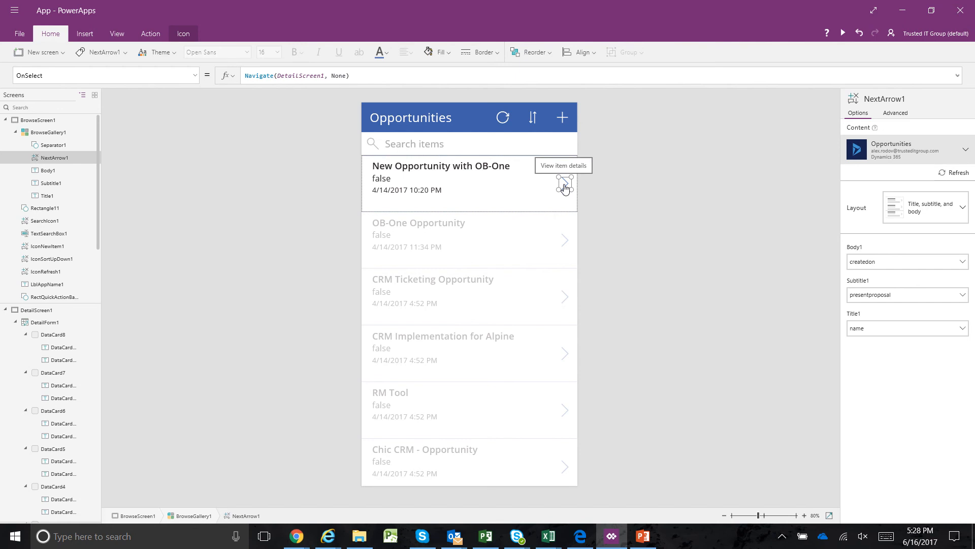
{"action": "left_click", "coordinate": [565, 187], "text": "alt"}
{"action": "left_click", "coordinate": [540, 165]}
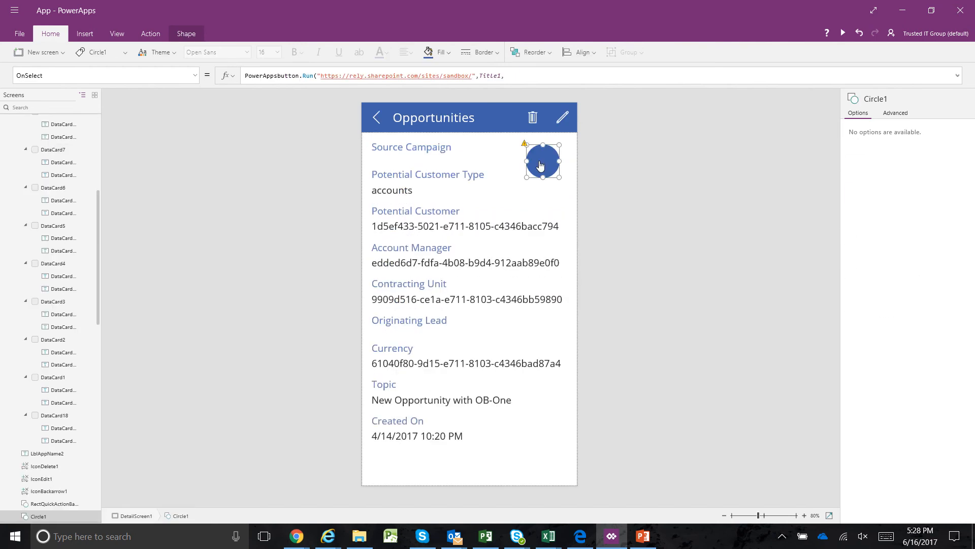
{"action": "left_click", "coordinate": [517, 74]}
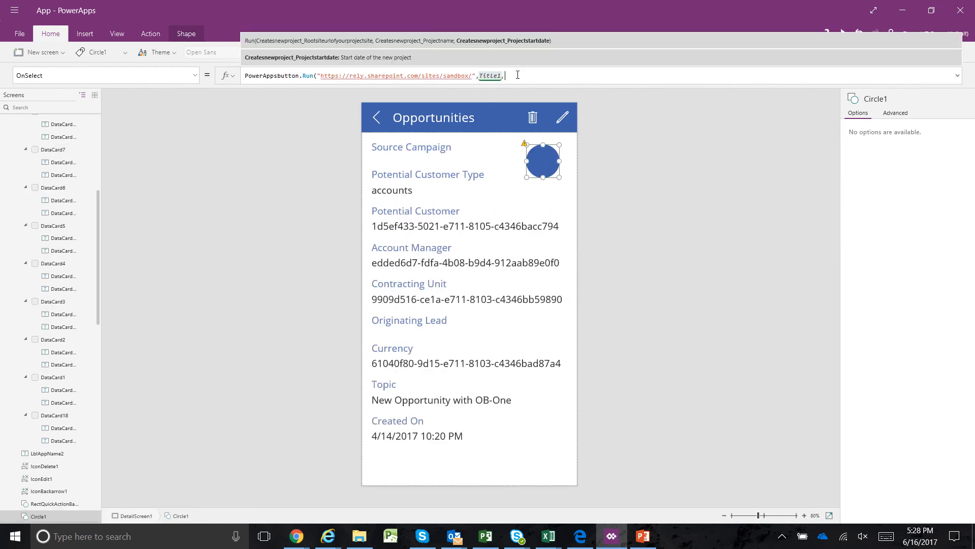
{"action": "type", "text": "bod"}
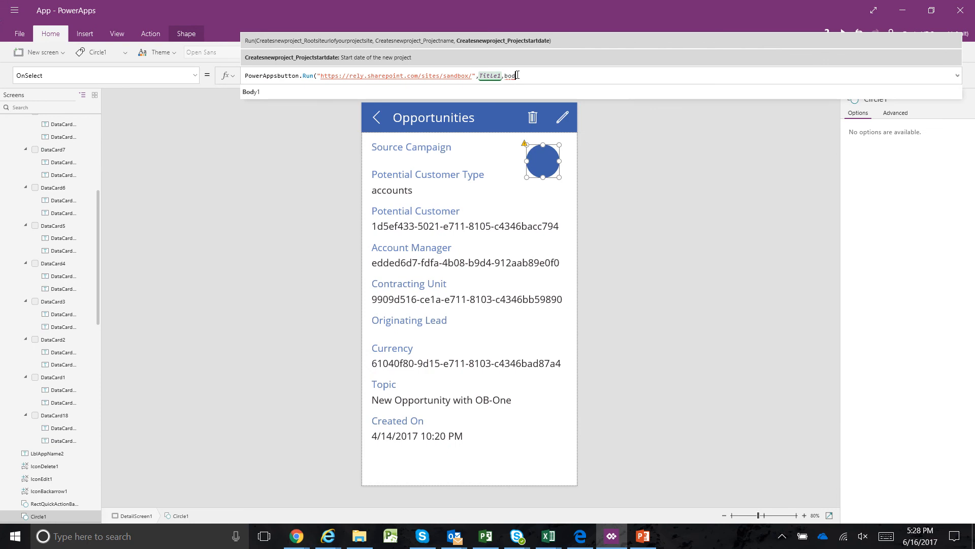
{"action": "left_click", "coordinate": [369, 93]}
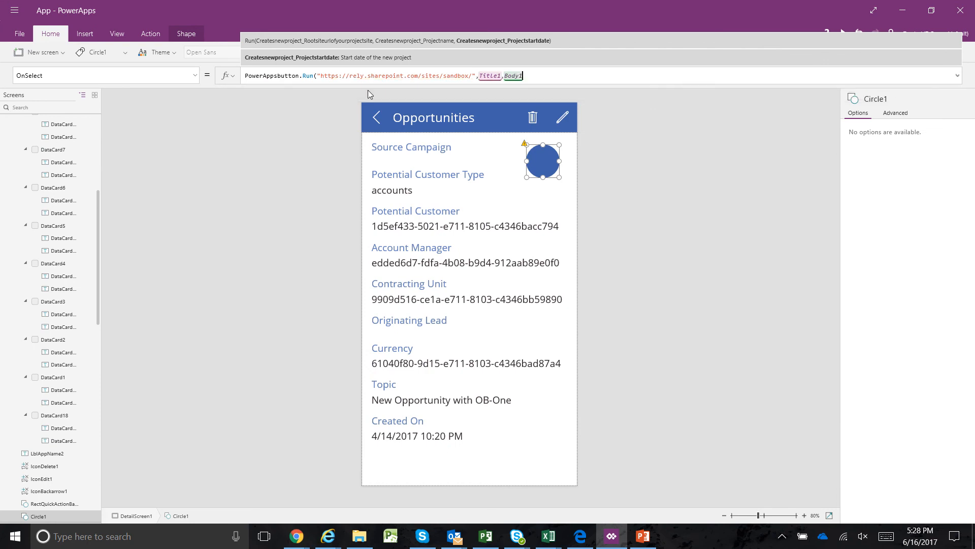
{"action": "type", "text": ")"}
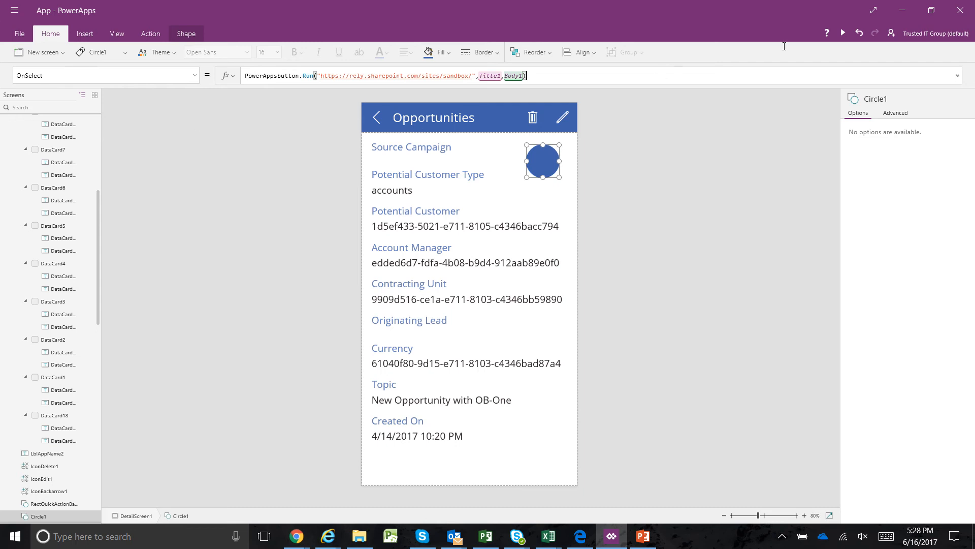
Preview the app and run the flow from the circle on the New Opportunity with OB-One details
{"action": "left_click", "coordinate": [843, 33]}
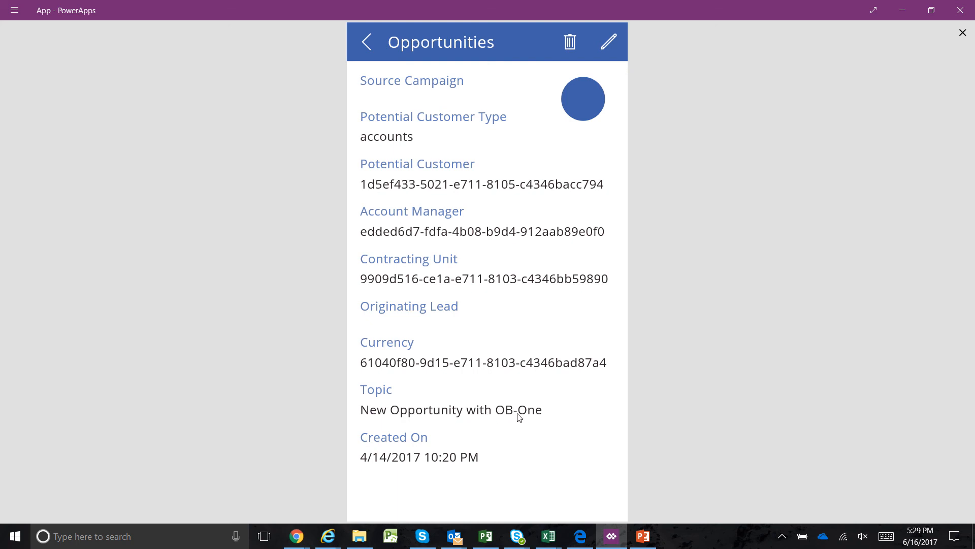
{"action": "left_click", "coordinate": [592, 99]}
{"action": "left_click", "coordinate": [902, 11]}
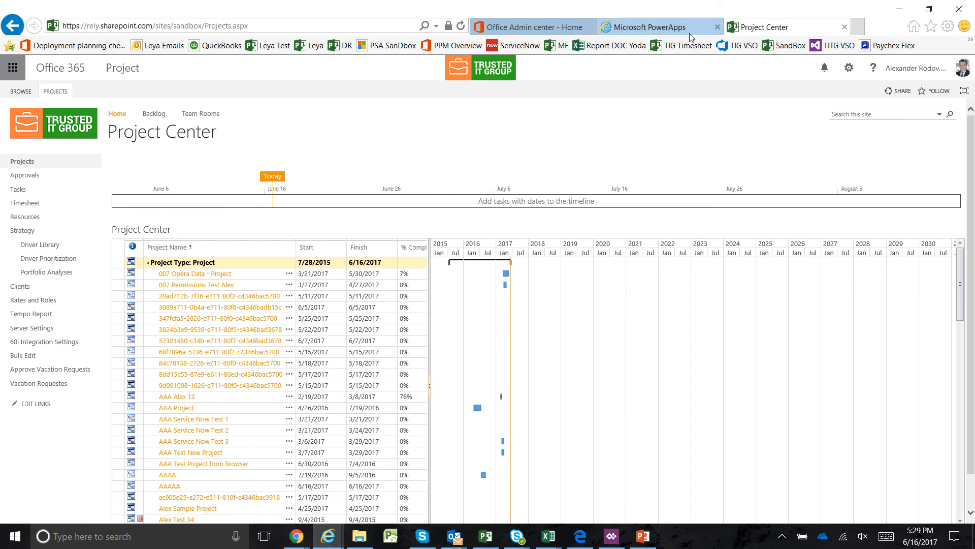
Switch to the PowerApps website in the browser, dismiss the file download offer, and review the PowerApps button flow's full run history
{"action": "left_click", "coordinate": [632, 29]}
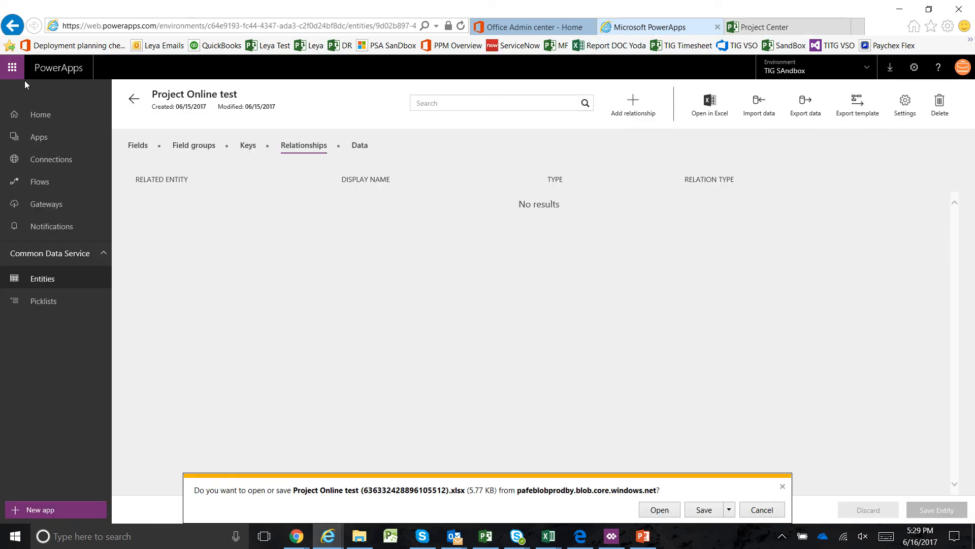
{"action": "left_click", "coordinate": [12, 68]}
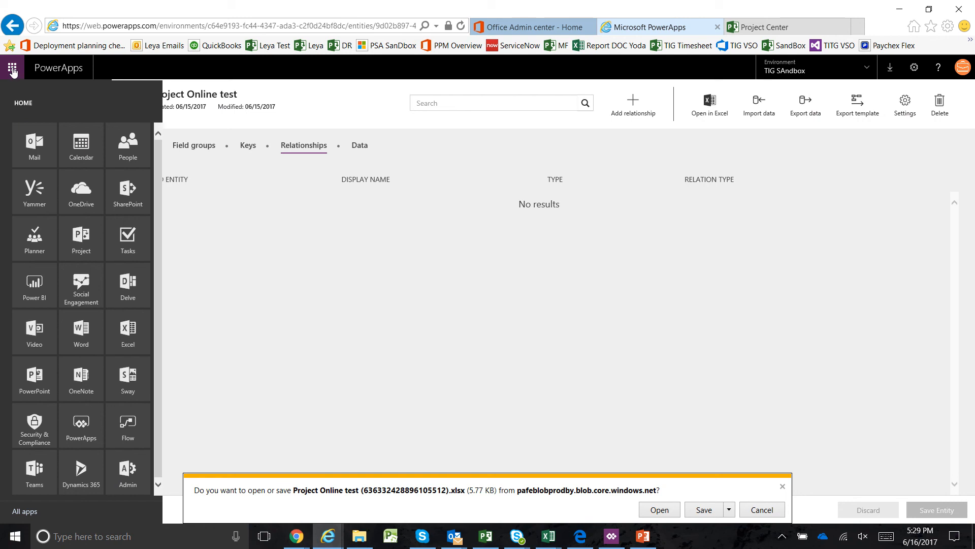
{"action": "left_click", "coordinate": [12, 70]}
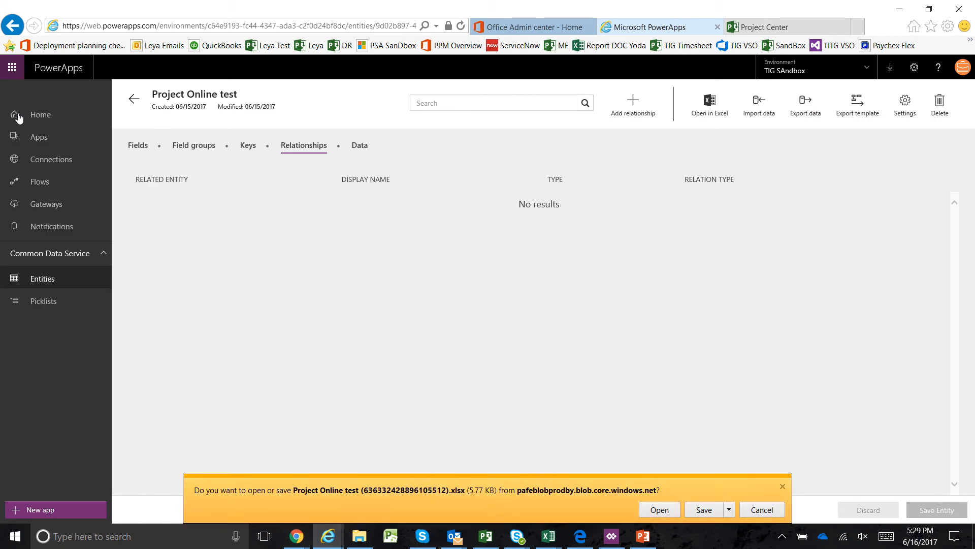
{"action": "left_click", "coordinate": [35, 183]}
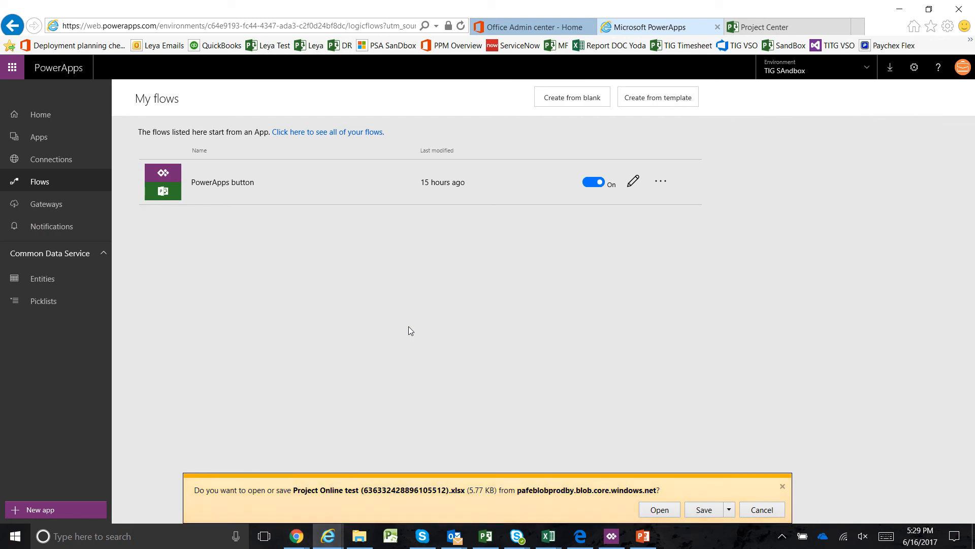
{"action": "left_click", "coordinate": [761, 511]}
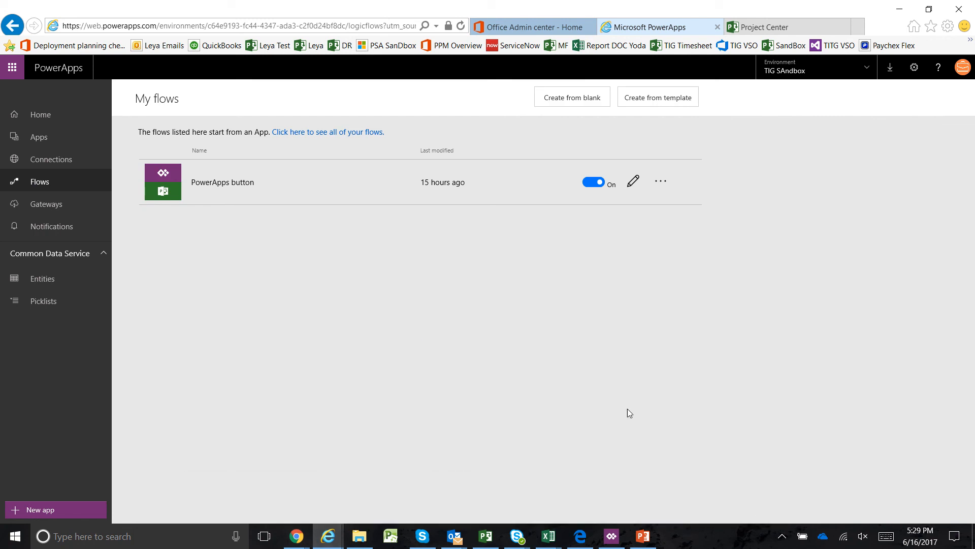
{"action": "left_click", "coordinate": [285, 184]}
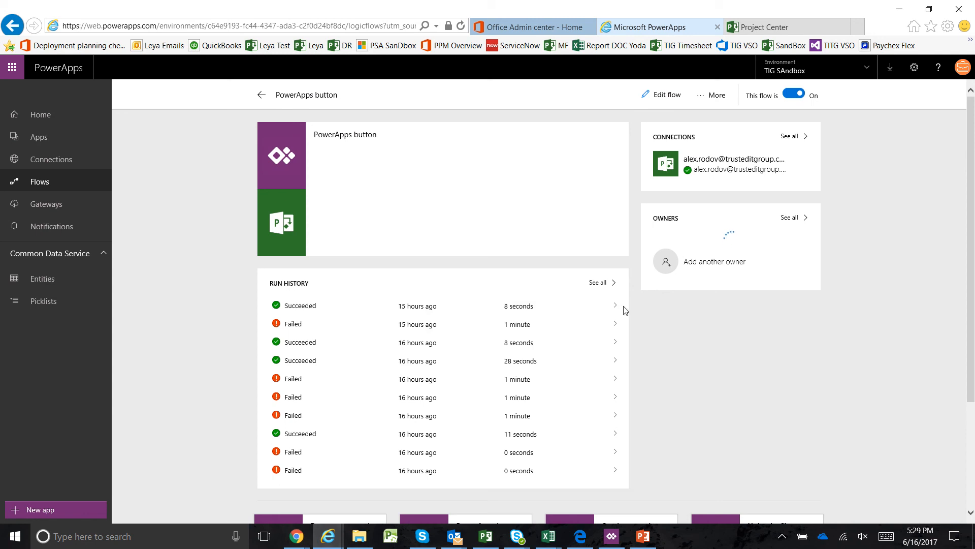
{"action": "left_click", "coordinate": [609, 286]}
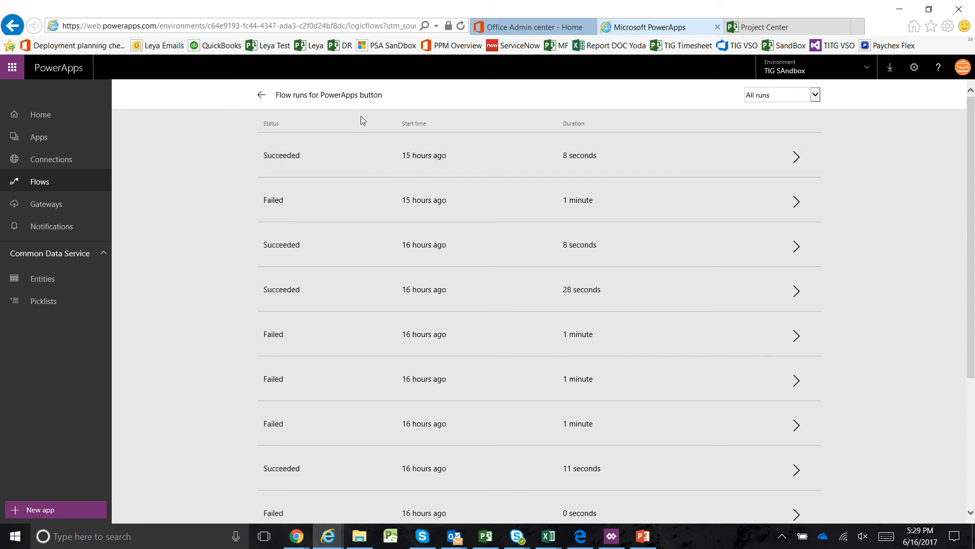
{"action": "left_click", "coordinate": [261, 96]}
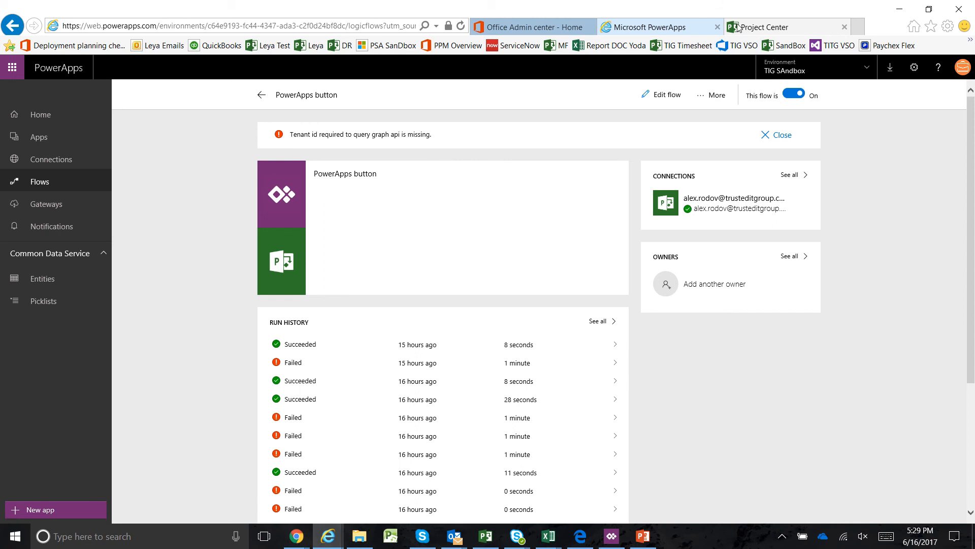
Check Project Center for the new project, and open the list of own flows on the Microsoft Flow website
{"action": "left_click", "coordinate": [770, 28]}
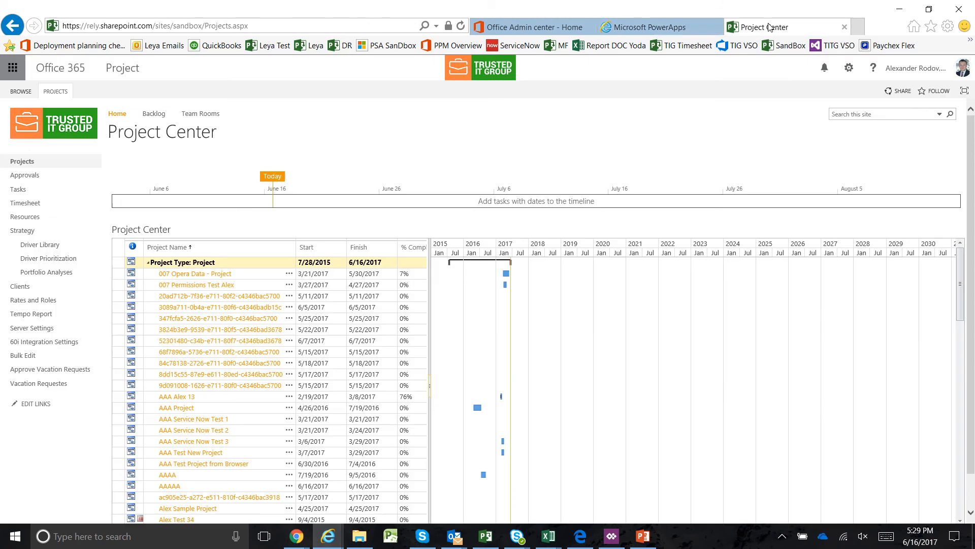
{"action": "left_click", "coordinate": [668, 29]}
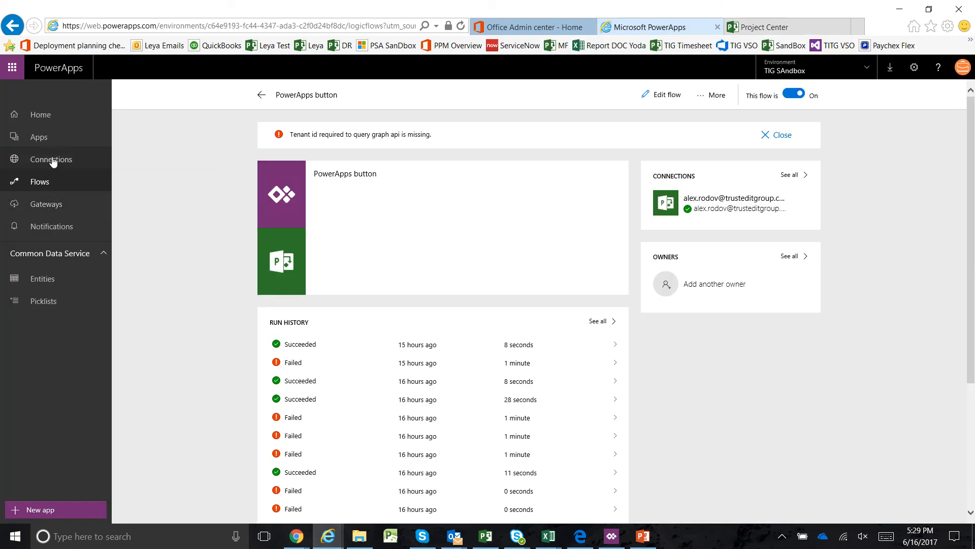
{"action": "left_click", "coordinate": [11, 68]}
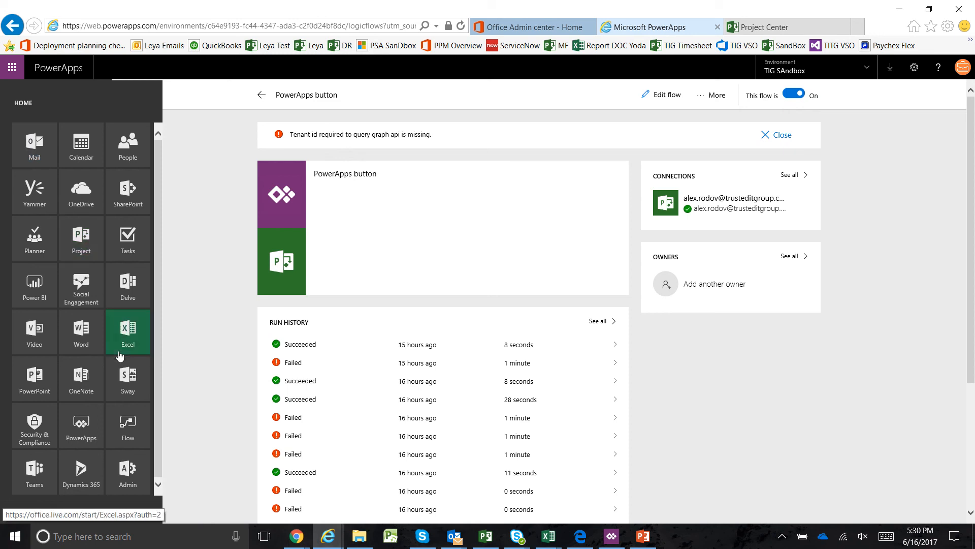
{"action": "left_click", "coordinate": [131, 431]}
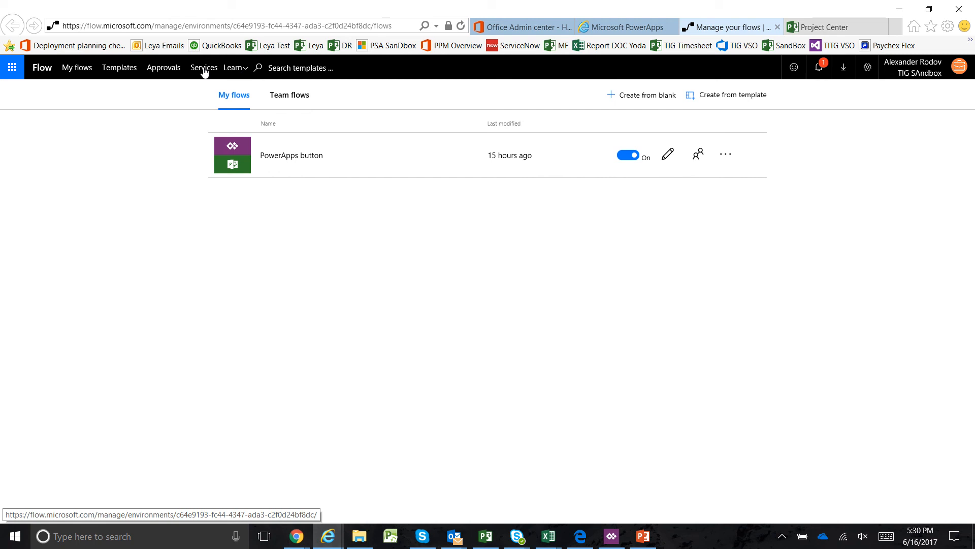
Look through the own flows and the team flows on the Microsoft Flow website, ending on the own flows
{"action": "left_click", "coordinate": [78, 70]}
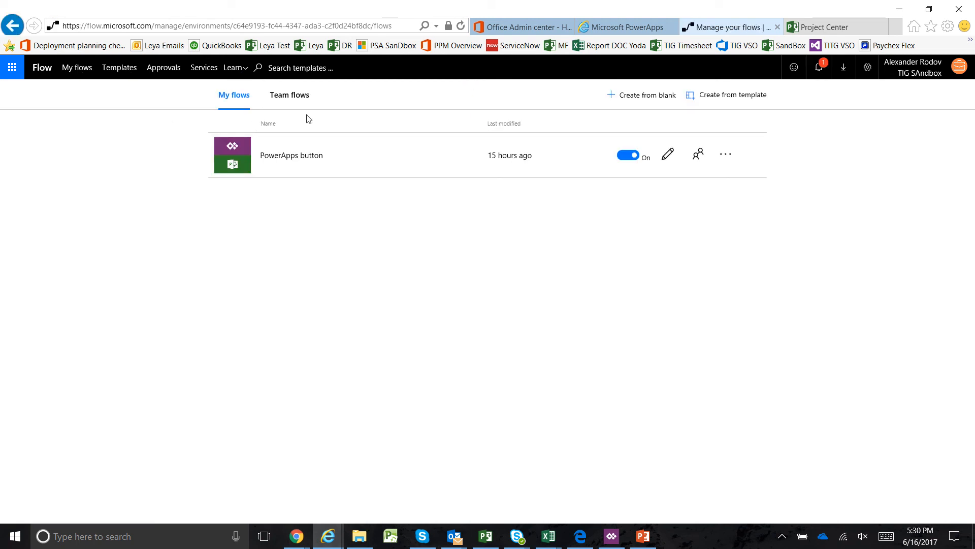
{"action": "left_click", "coordinate": [301, 102]}
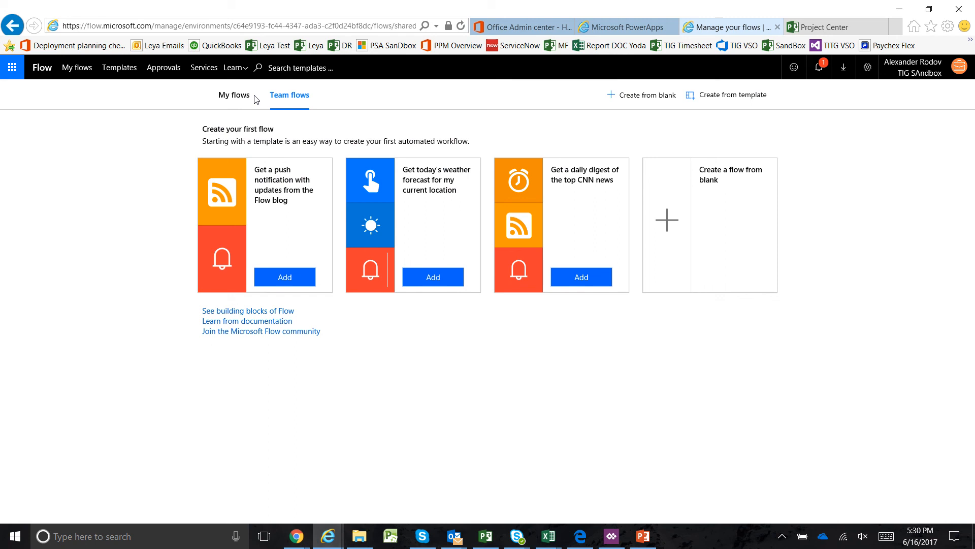
{"action": "left_click", "coordinate": [235, 96]}
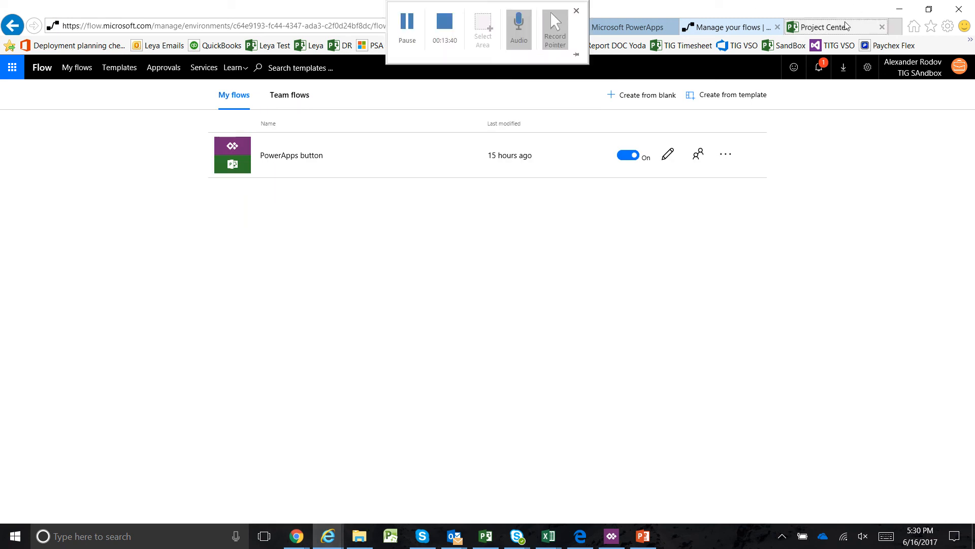
Go back from Project Center to the PowerApps button flow's page and open its latest run from the run history
{"action": "left_click", "coordinate": [819, 27]}
{"action": "left_click", "coordinate": [14, 29]}
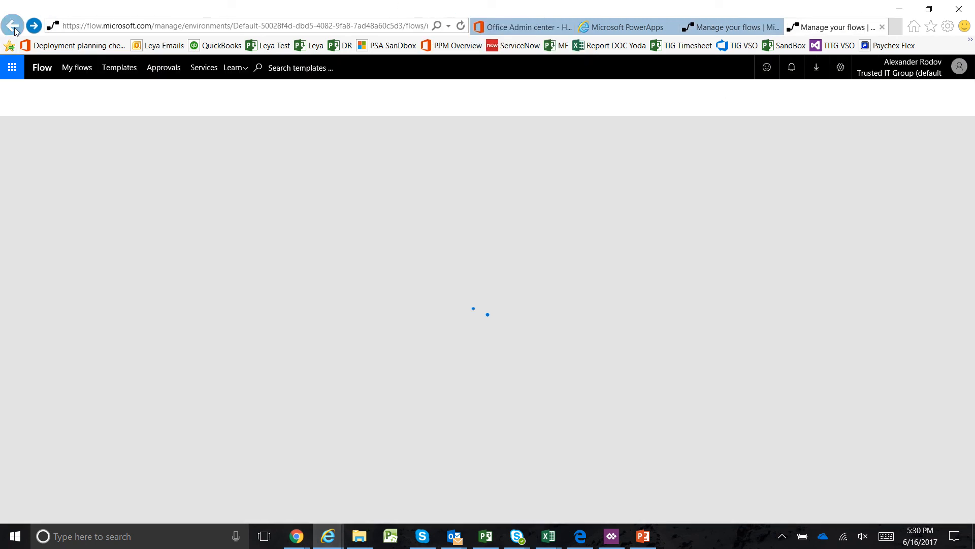
{"action": "left_click", "coordinate": [14, 29]}
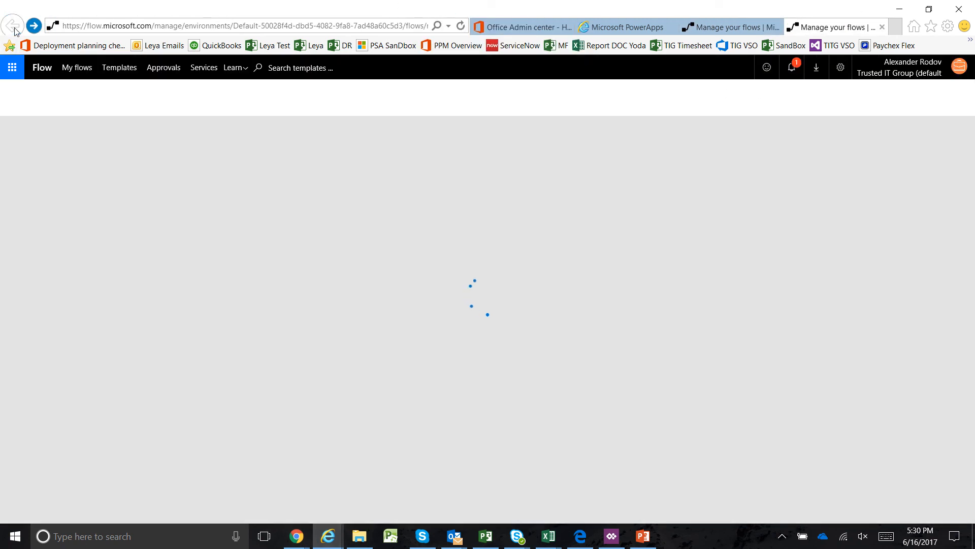
{"action": "left_click", "coordinate": [34, 26]}
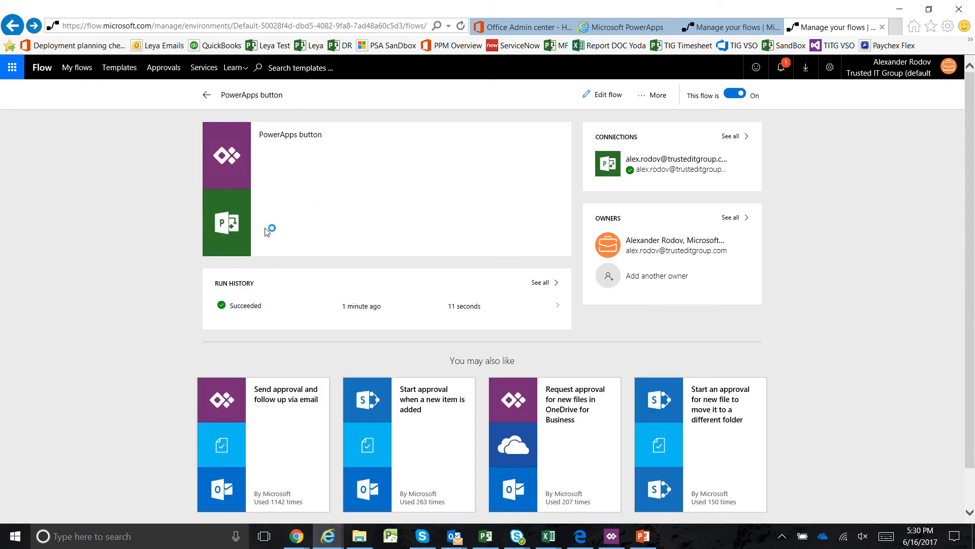
{"action": "left_click", "coordinate": [368, 309]}
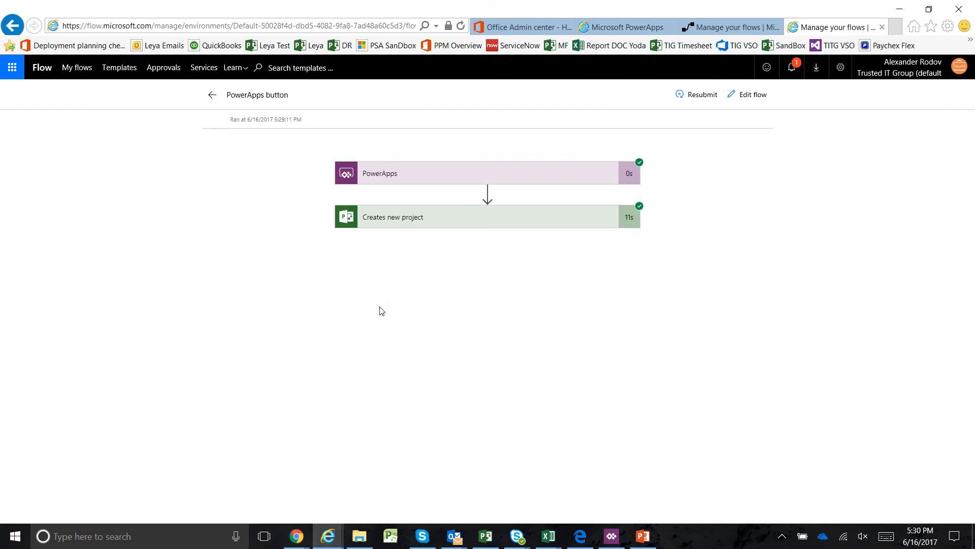
Expand the run's Creates new project action and review its root site URL, project name, project start date and outputs
{"action": "left_click", "coordinate": [528, 222]}
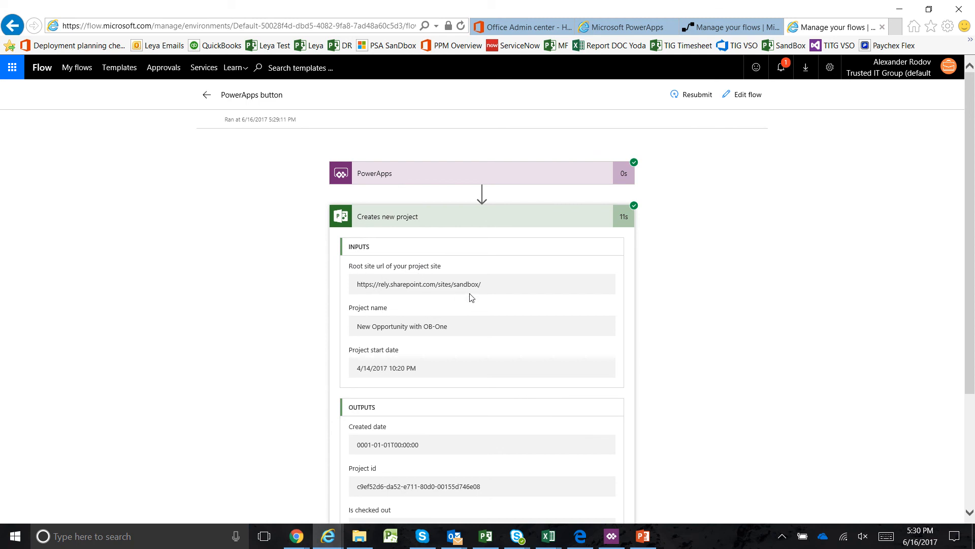
{"action": "left_click_drag", "start_coordinate": [483, 285], "coordinate": [368, 290]}
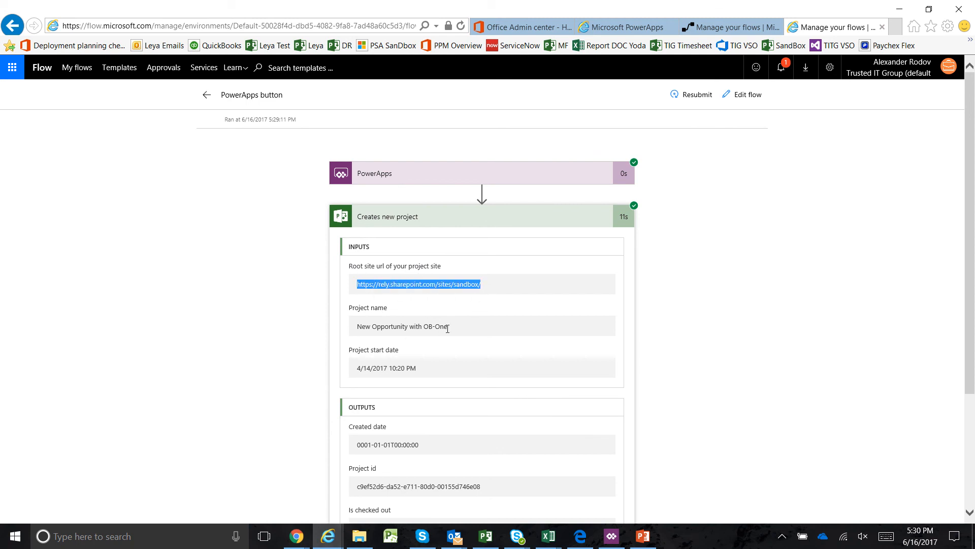
{"action": "left_click_drag", "start_coordinate": [448, 328], "coordinate": [355, 330]}
{"action": "left_click_drag", "start_coordinate": [420, 368], "coordinate": [306, 368]}
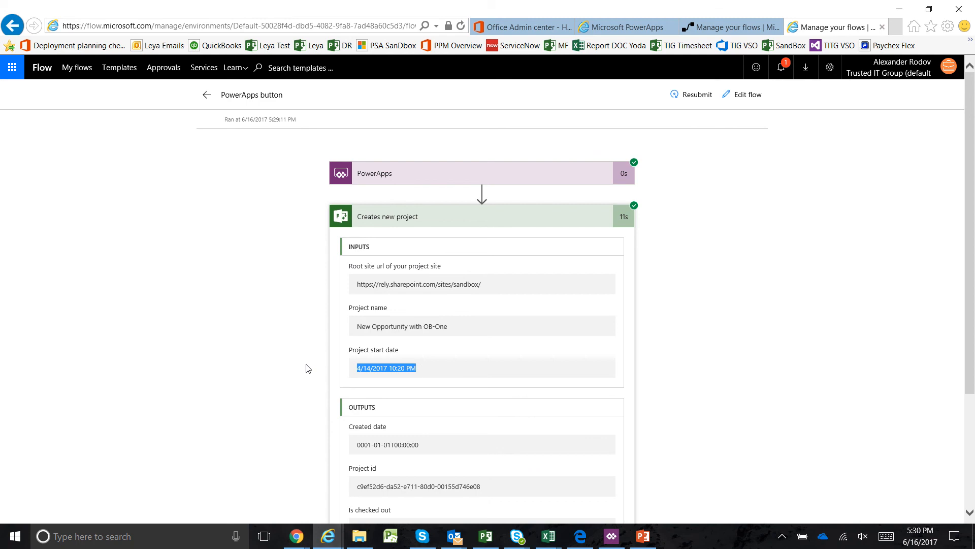
{"action": "scroll", "coordinate": [381, 359], "scroll_direction": "down", "scroll_amount": 3}
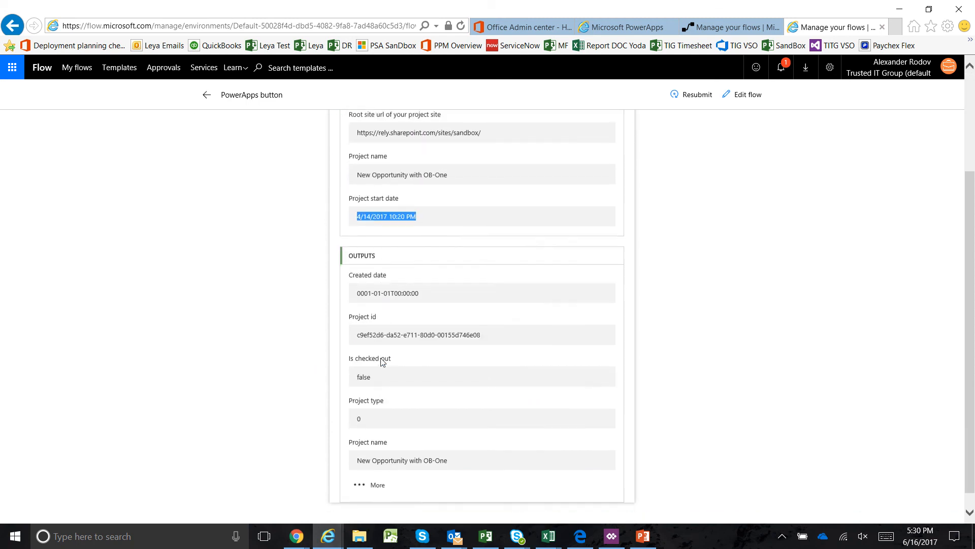
Load the sandbox site's Project Center, find the New Opportunity with OB-One project and check its start date against the flow run
{"action": "left_click", "coordinate": [727, 27]}
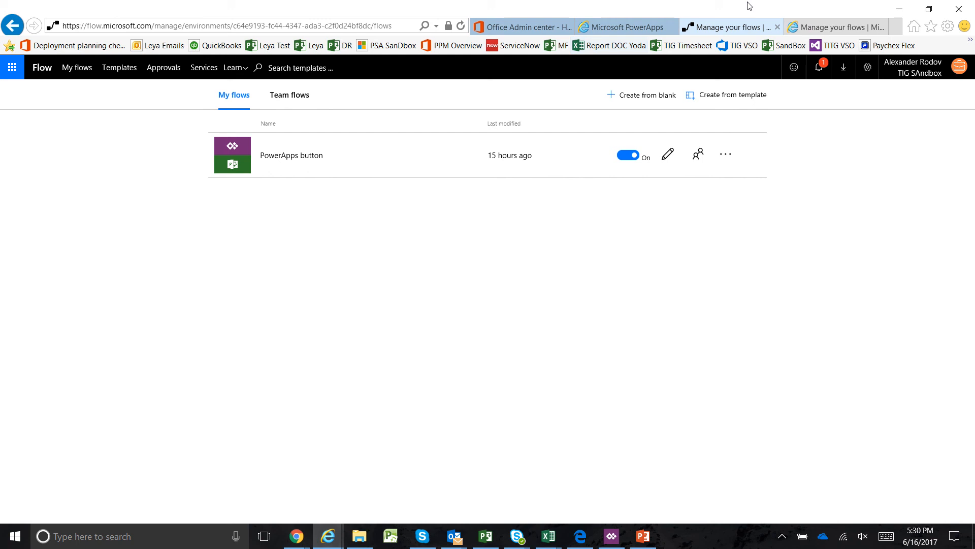
{"action": "left_click", "coordinate": [786, 46]}
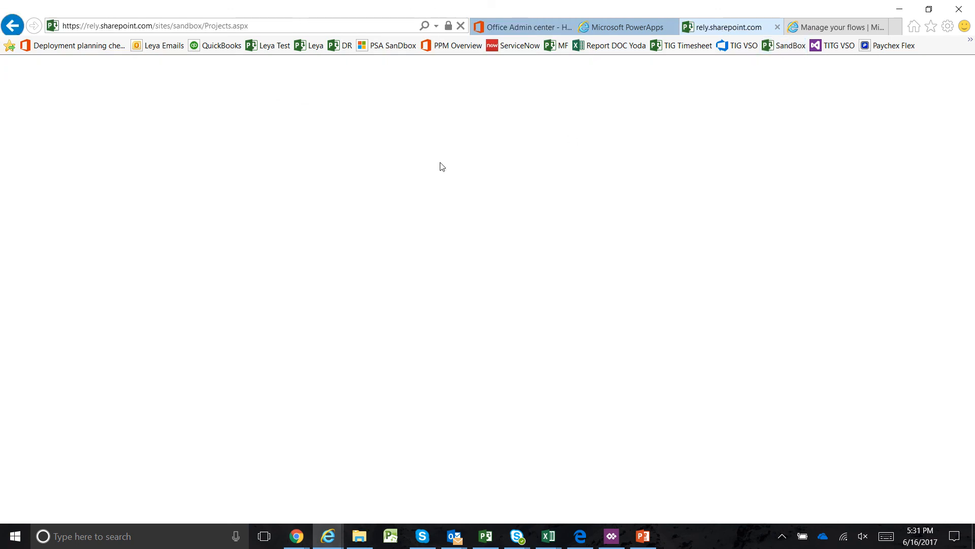
{"action": "left_click", "coordinate": [833, 28]}
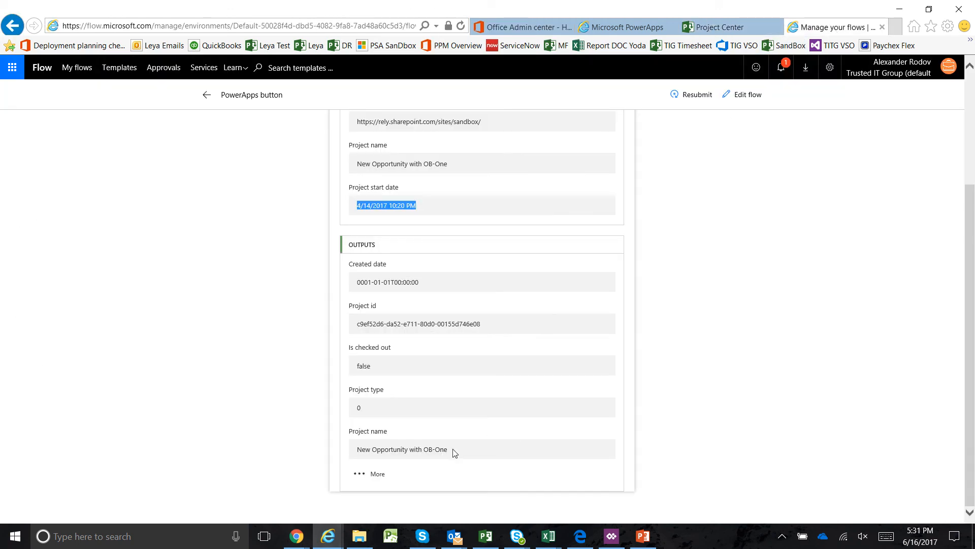
{"action": "left_click", "coordinate": [723, 28]}
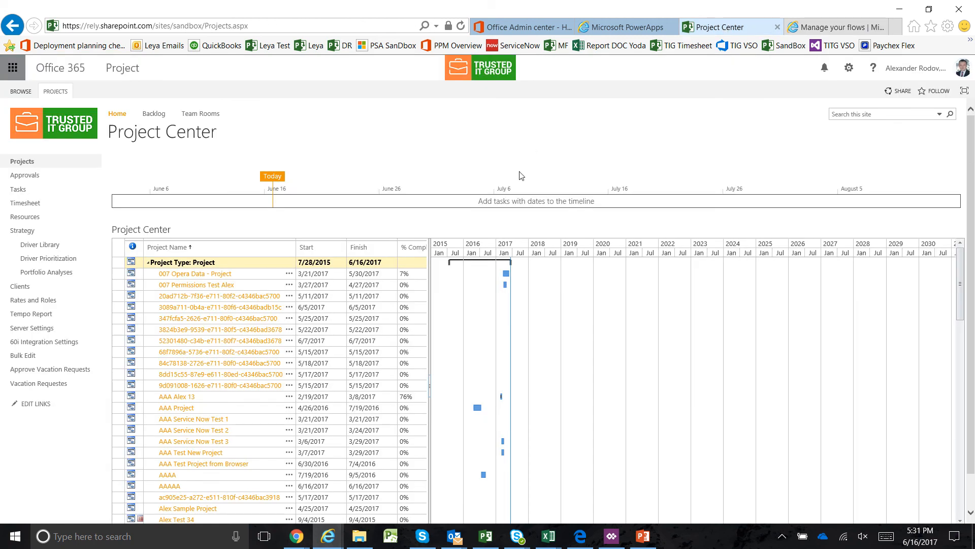
{"action": "scroll", "coordinate": [479, 376], "scroll_direction": "down", "scroll_amount": 5}
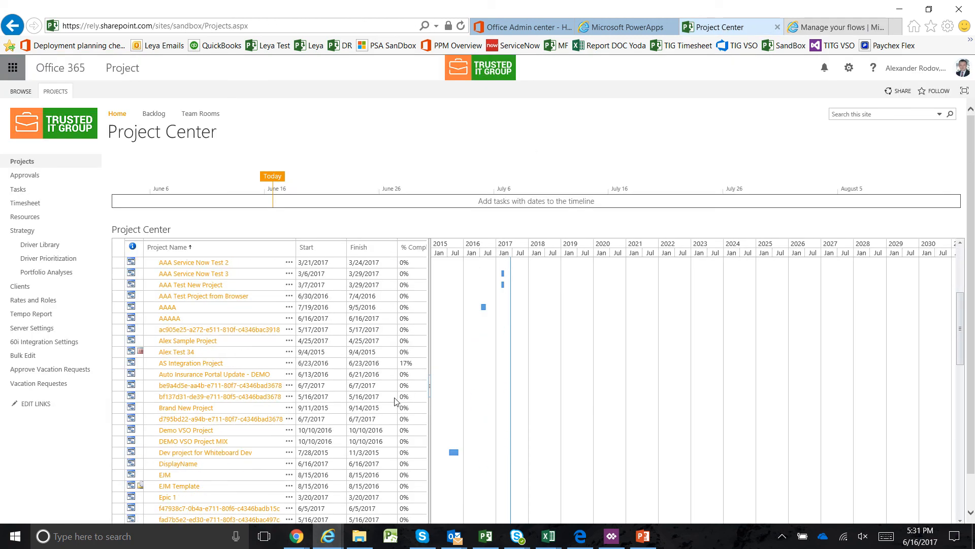
{"action": "scroll", "coordinate": [395, 401], "scroll_direction": "down", "scroll_amount": 10}
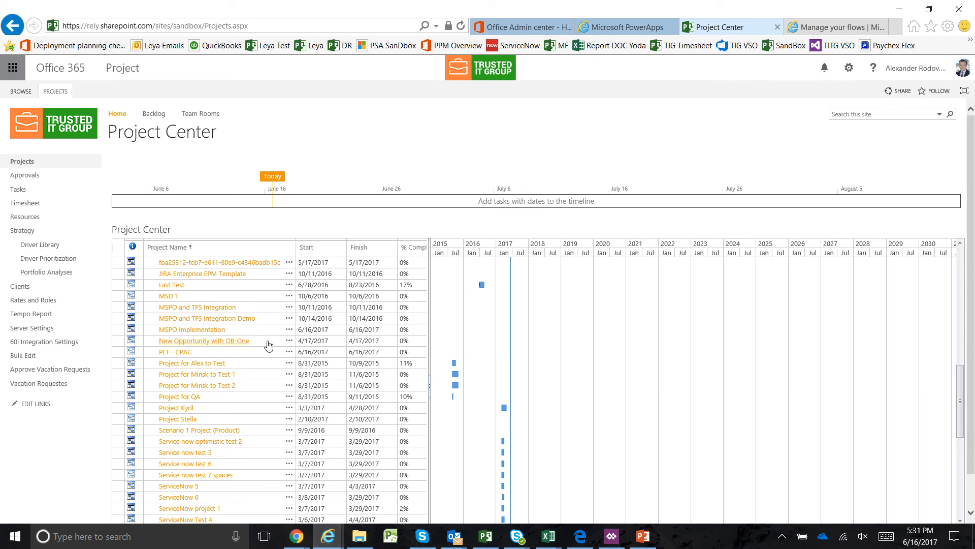
{"action": "left_click", "coordinate": [311, 340]}
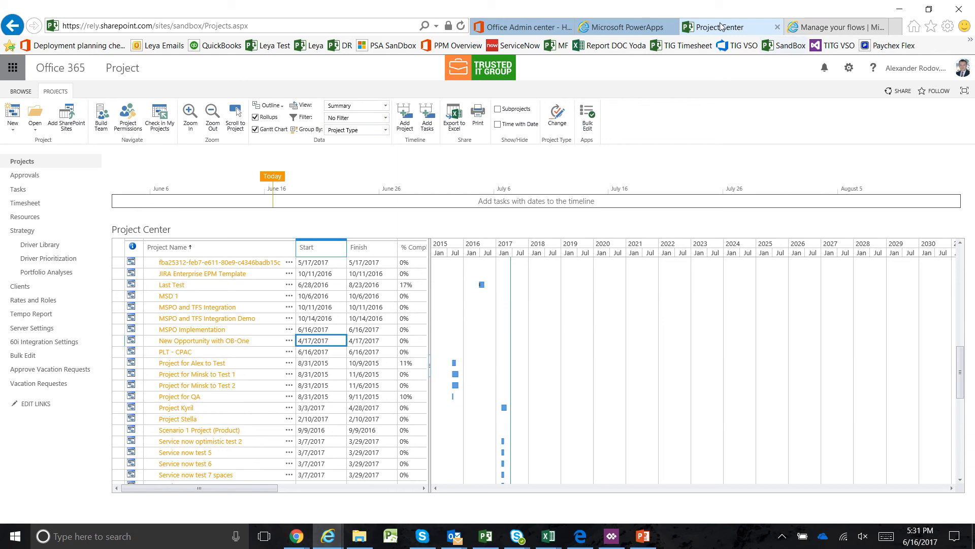
Revisit the flow run's details, switch to the PowerApps preview and return to the Opportunities list
{"action": "left_click", "coordinate": [829, 30]}
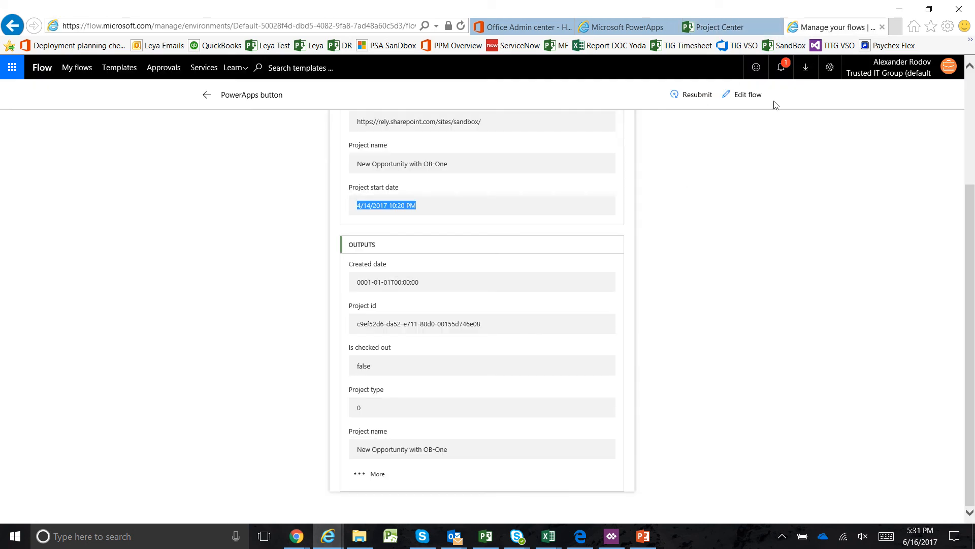
{"action": "left_click", "coordinate": [612, 536]}
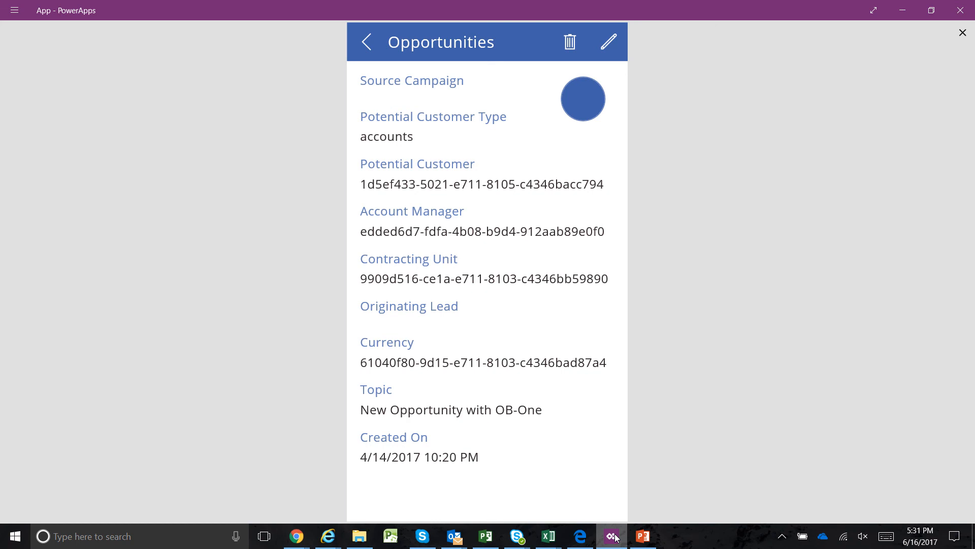
{"action": "left_click", "coordinate": [366, 45]}
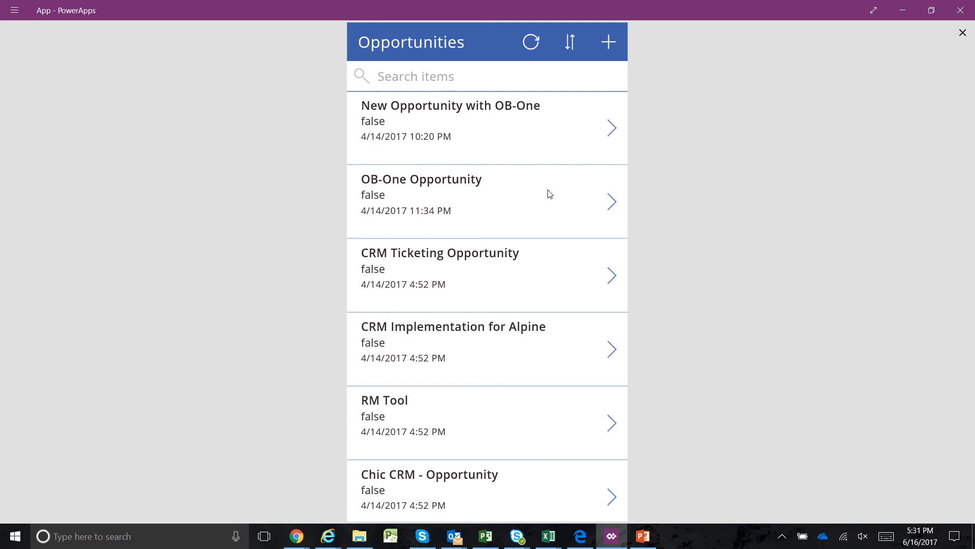
{"action": "mouse_move", "coordinate": [432, 6]}
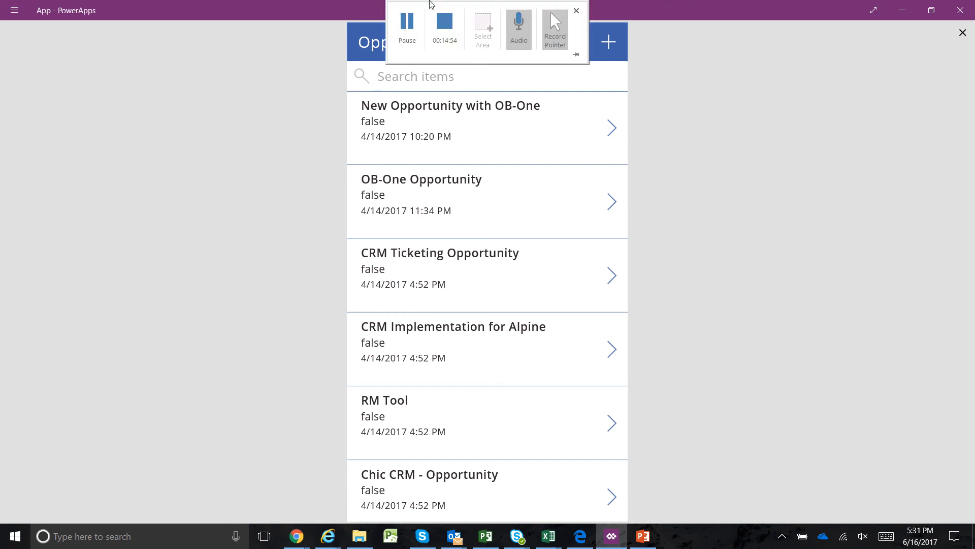